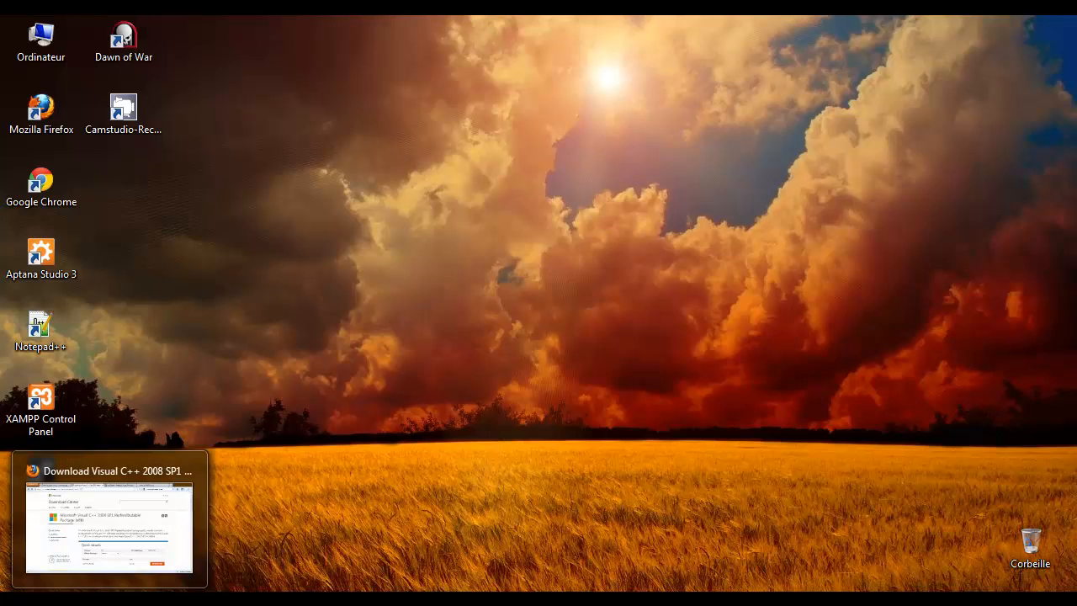
Check the installed programs list for the Microsoft Visual C++ 2008 Redistributable
click(109, 599)
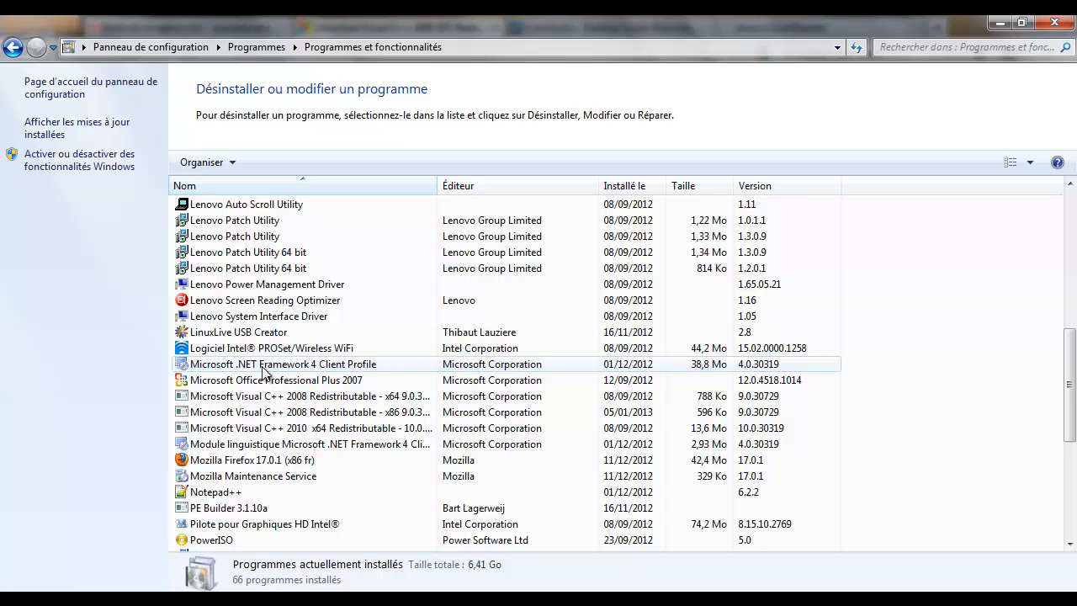
scroll(263, 372, down, 6)
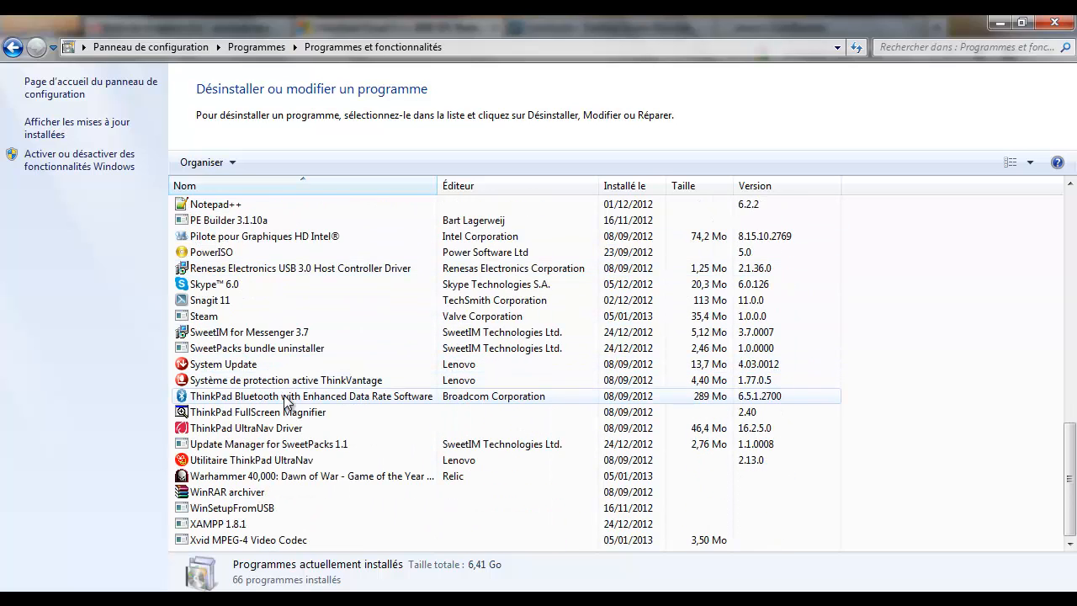
scroll(252, 390, up, 3)
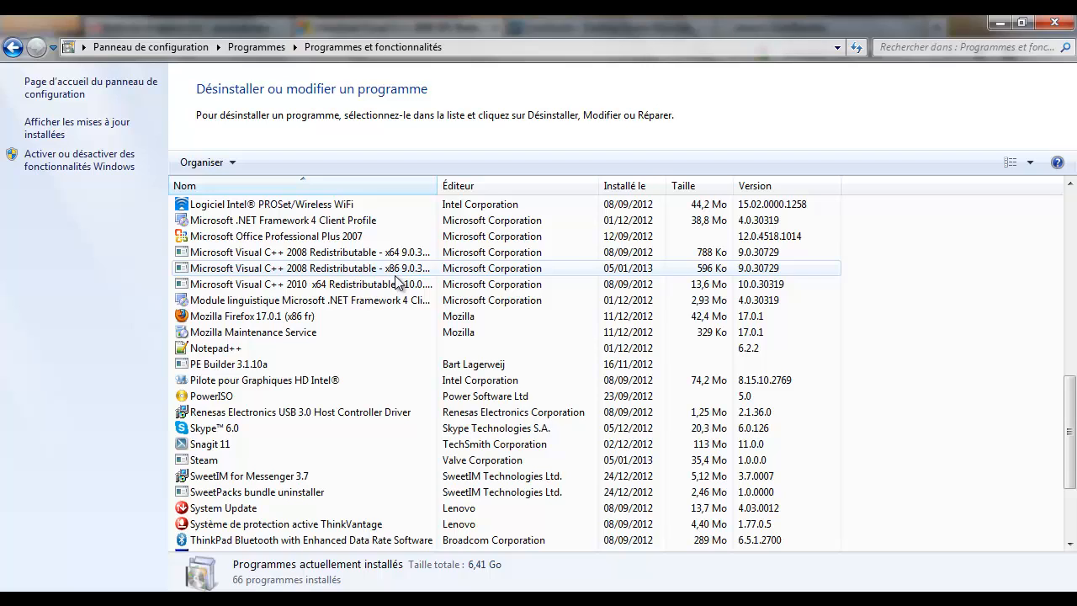
click(995, 25)
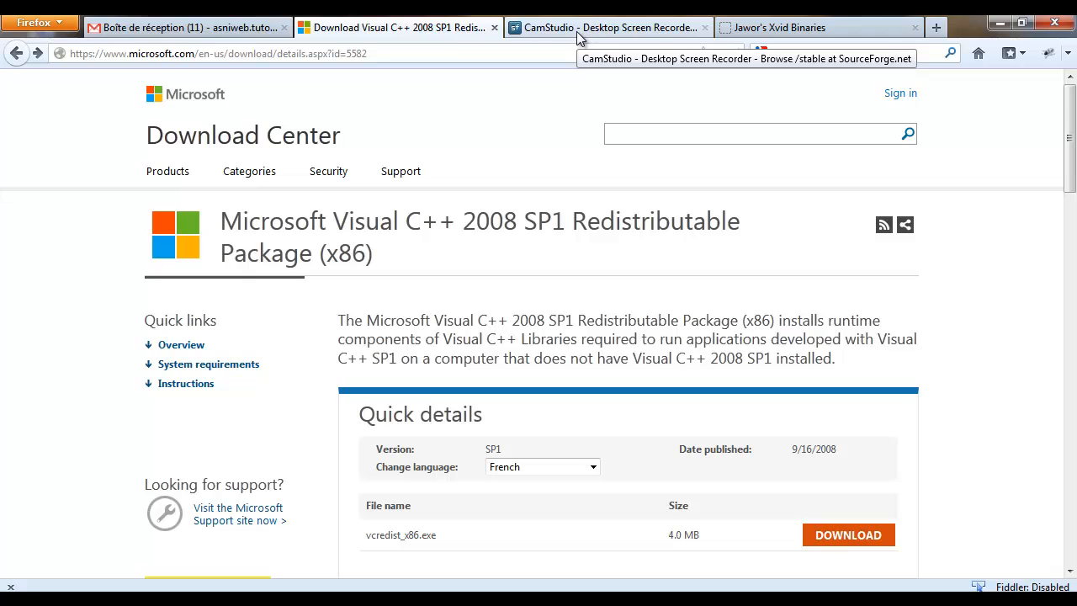
Review the download pages for the Visual C++ 2008 SP1 Redistributable Package (x86), CamStudio and Jawor's Xvid Binaries
click(579, 34)
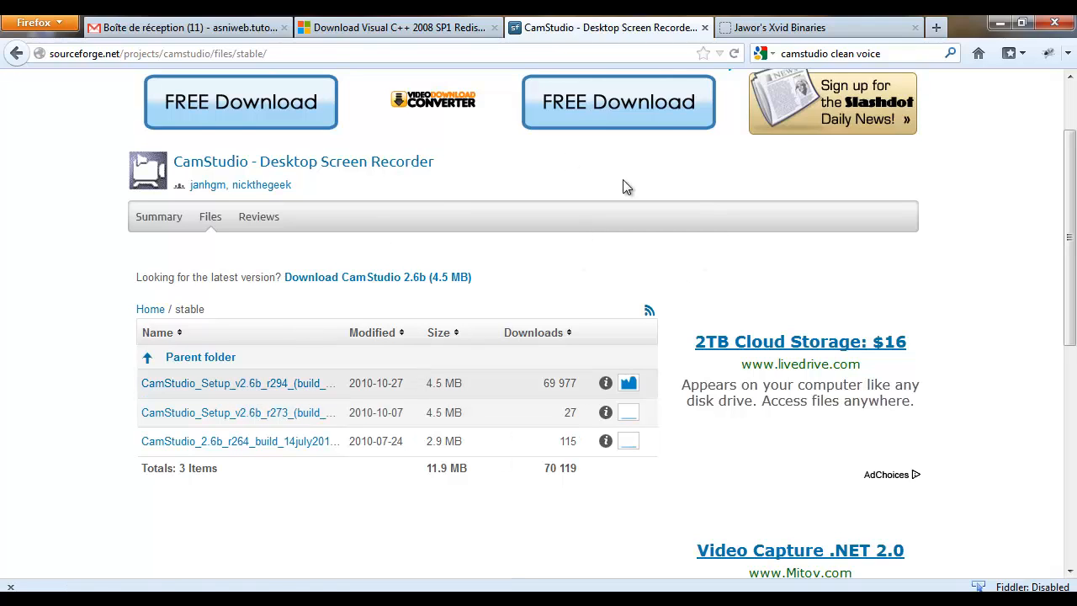
click(791, 27)
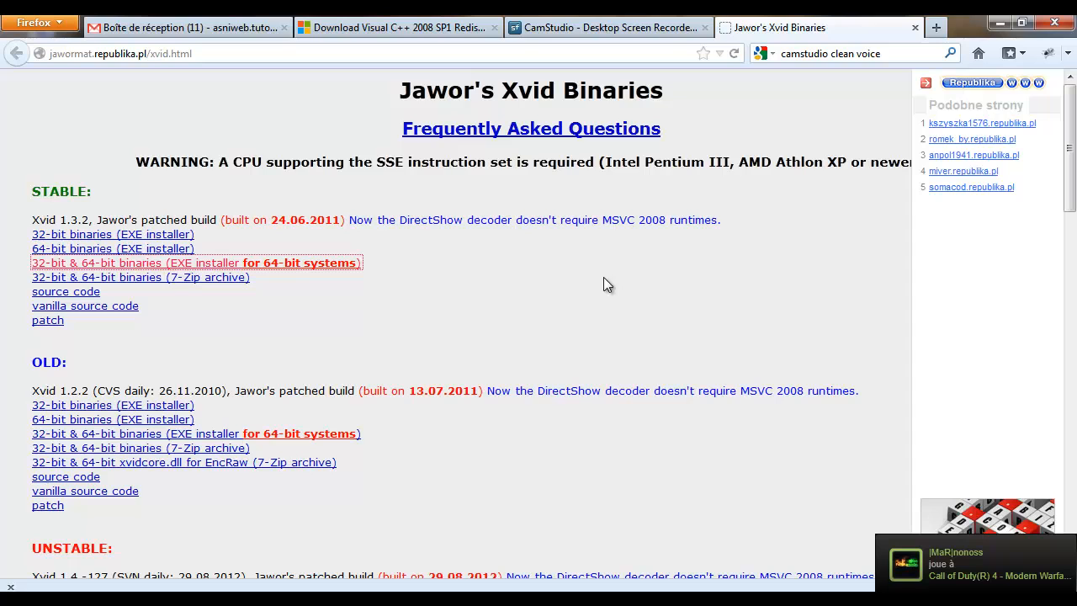
click(427, 30)
click(598, 32)
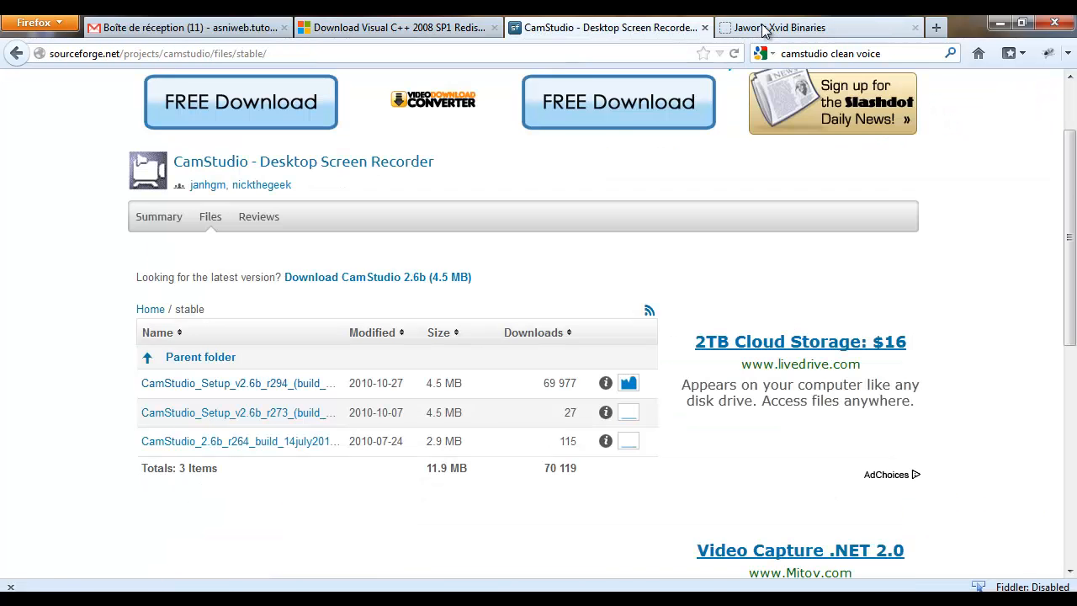
click(765, 28)
click(583, 36)
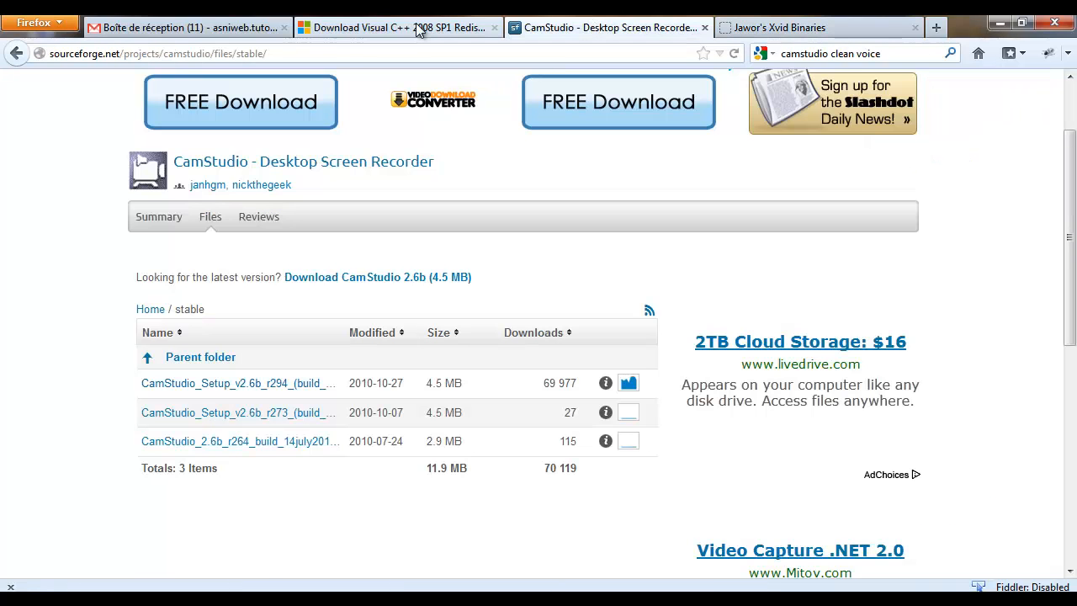
click(404, 28)
click(589, 32)
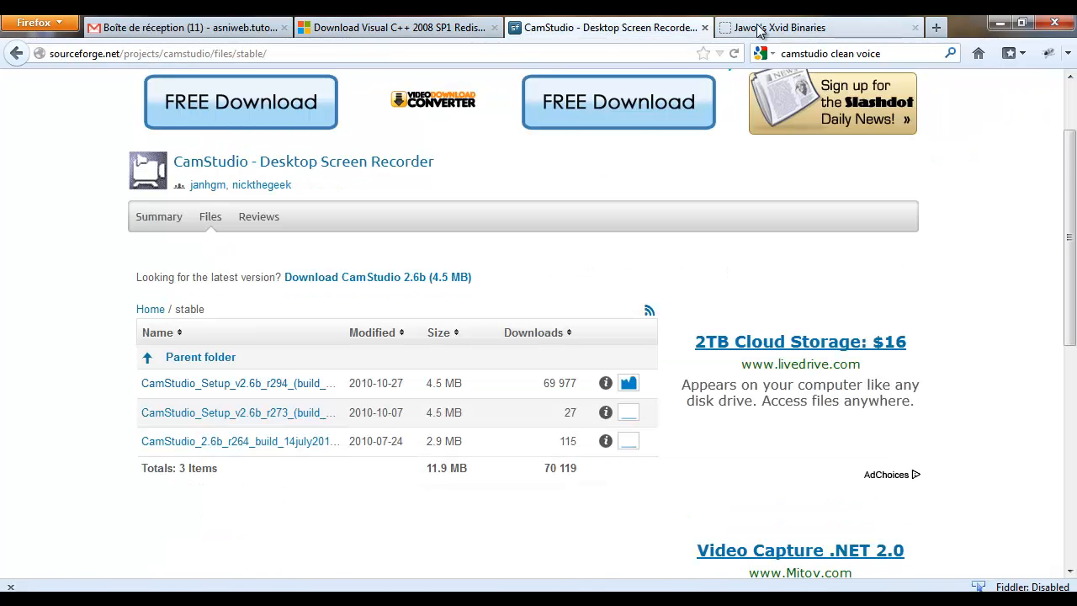
click(754, 29)
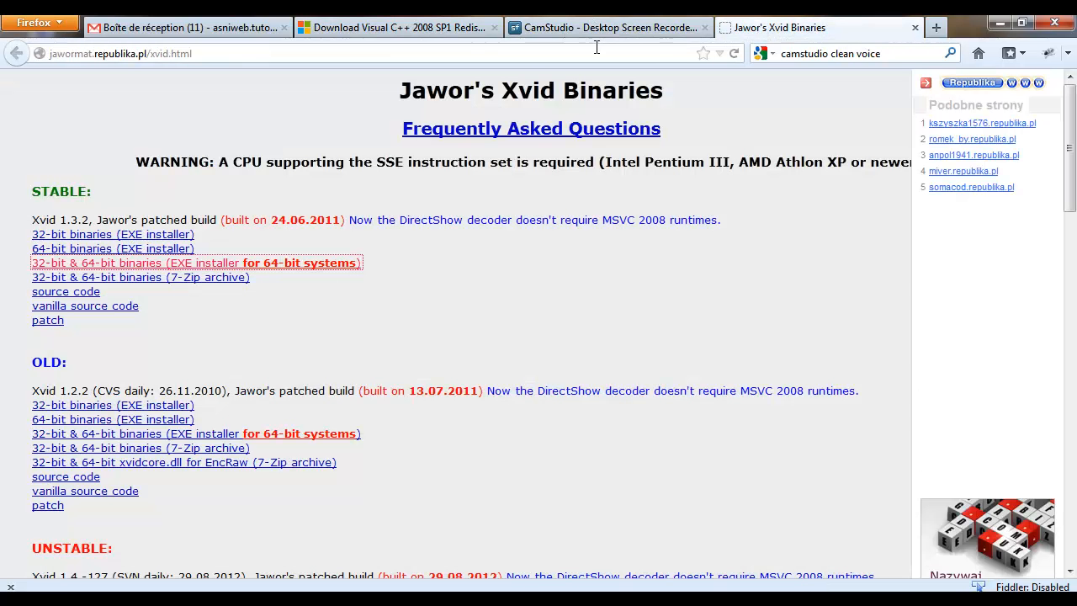
click(412, 34)
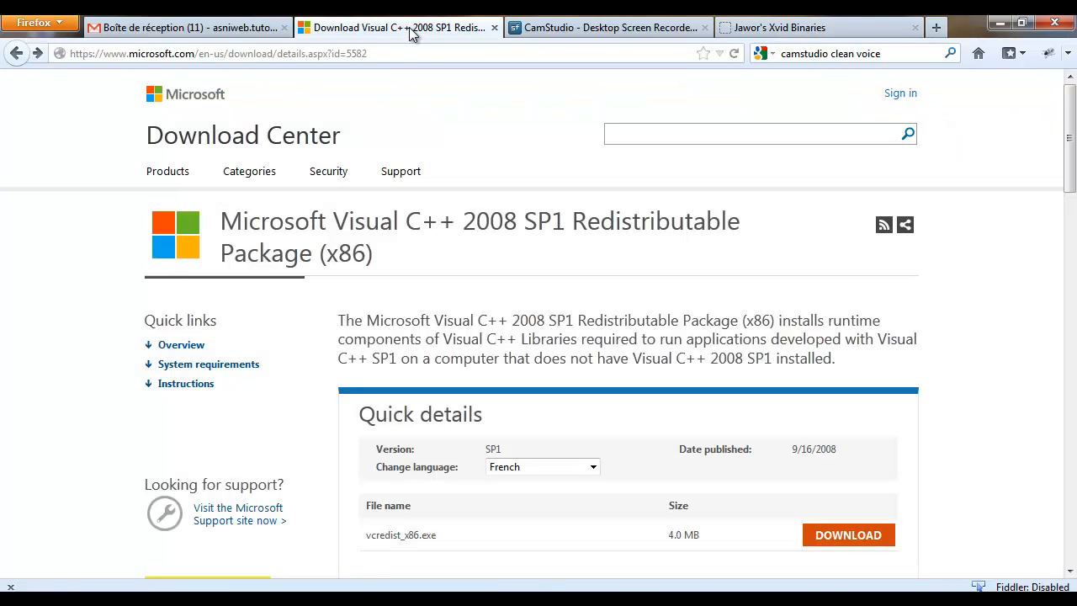
click(575, 28)
click(767, 29)
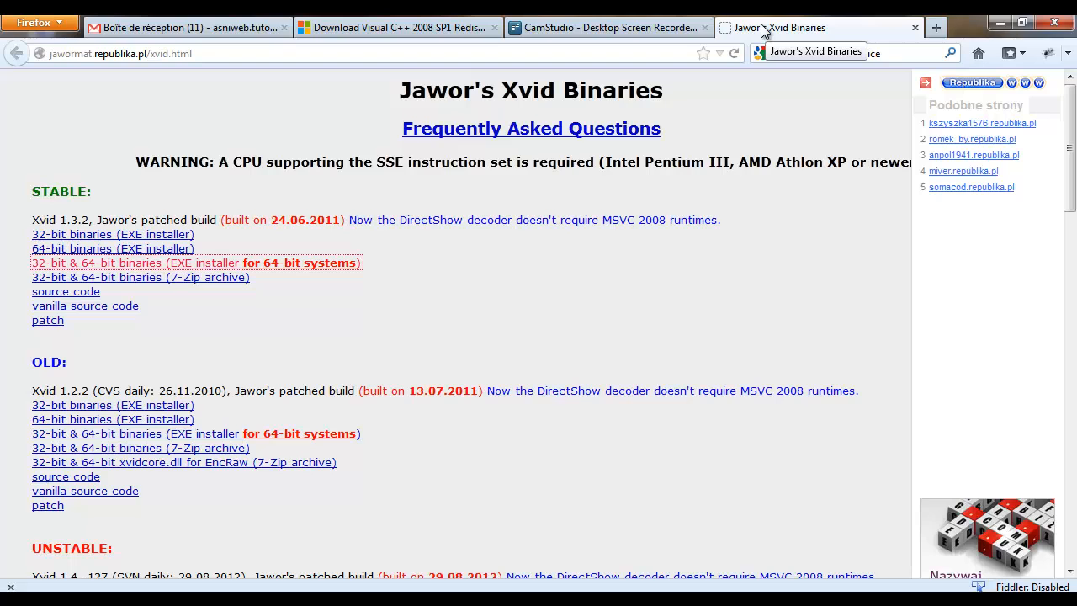
click(1000, 25)
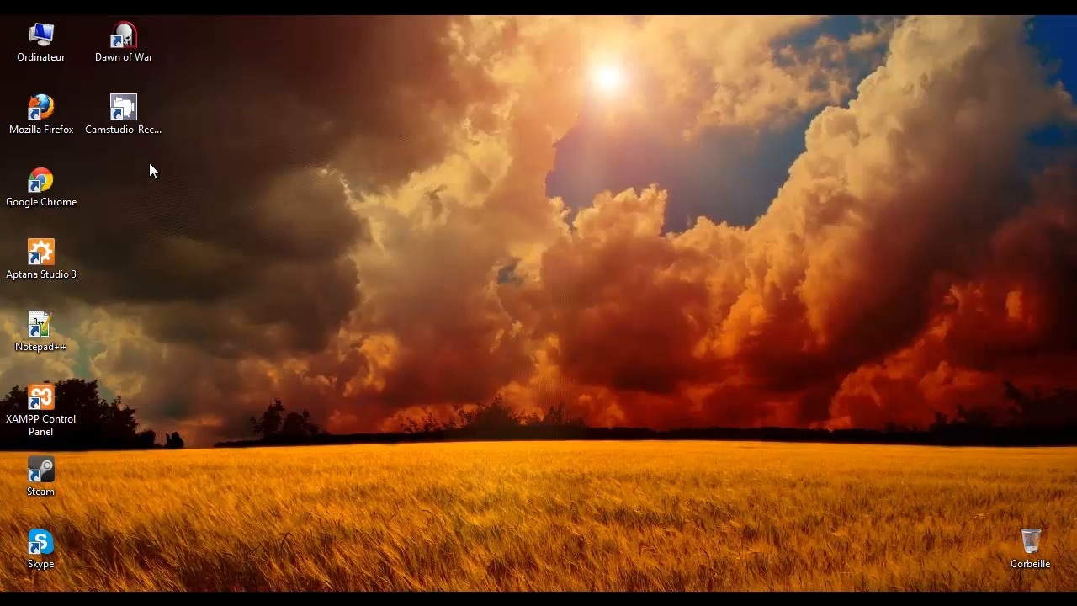
Switch to CamStudio by launching it from its desktop shortcut, and move its window near the middle of the screen
double_click(130, 117)
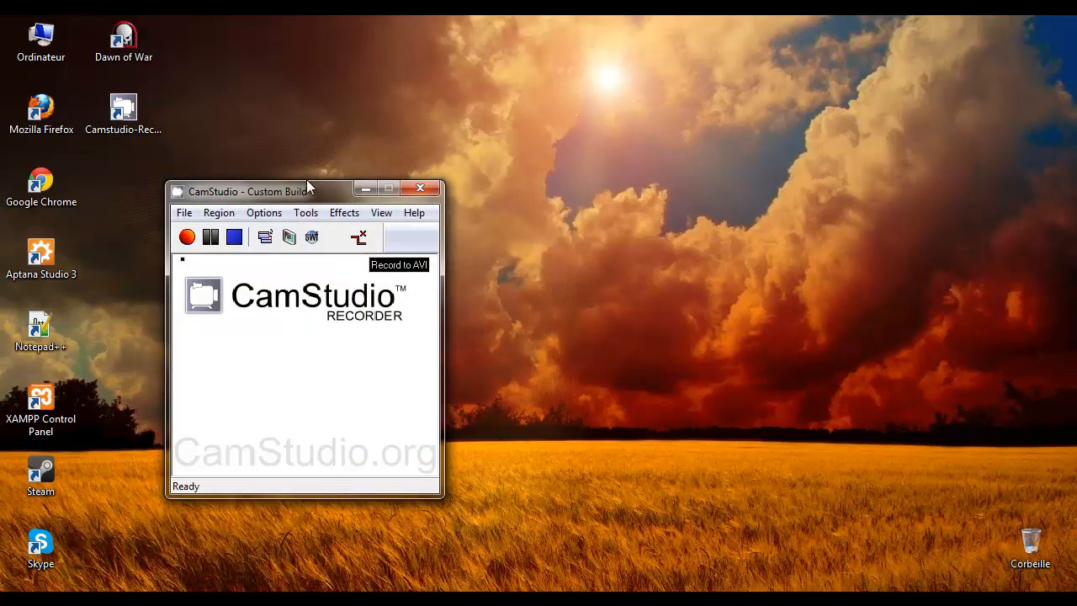
drag(327, 194, 573, 205)
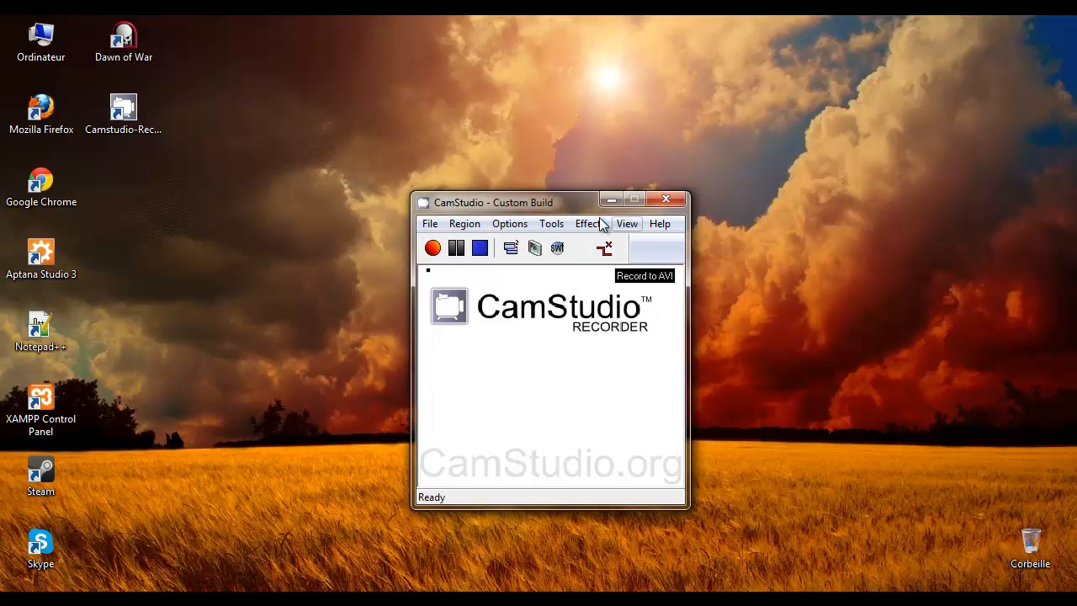
drag(573, 202, 485, 161)
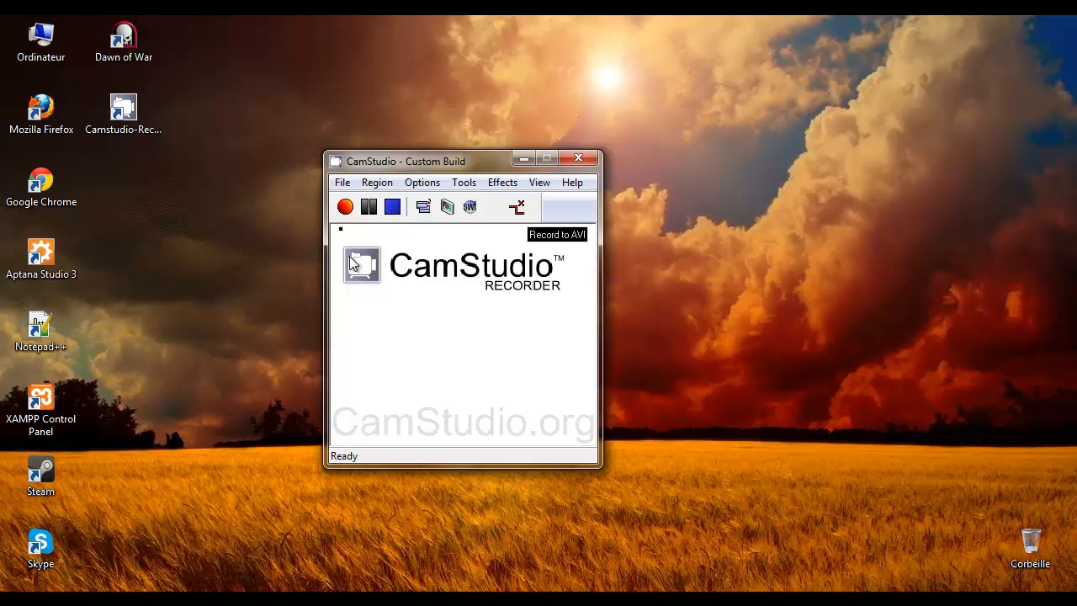
Set the recording directory to a user specified folder, choosing the desktop (Bureau)
click(423, 184)
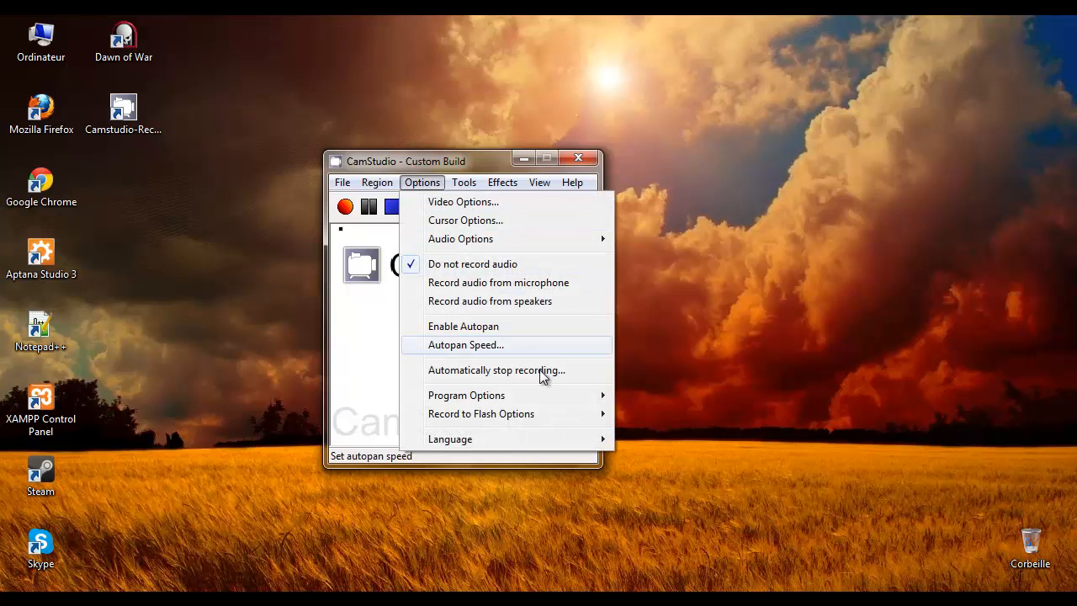
mouse_move(561, 398)
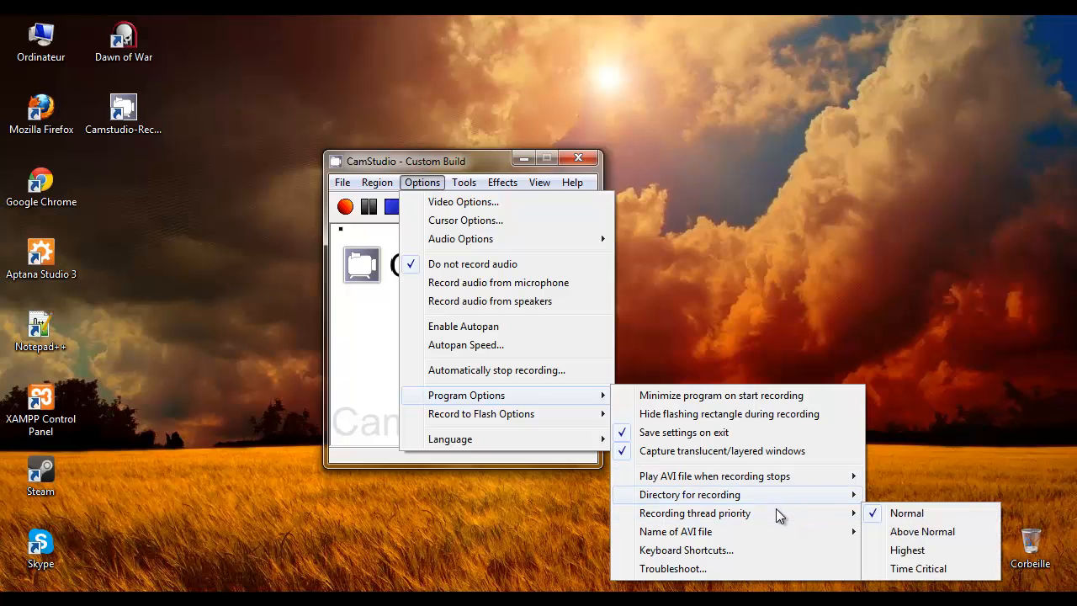
mouse_move(775, 514)
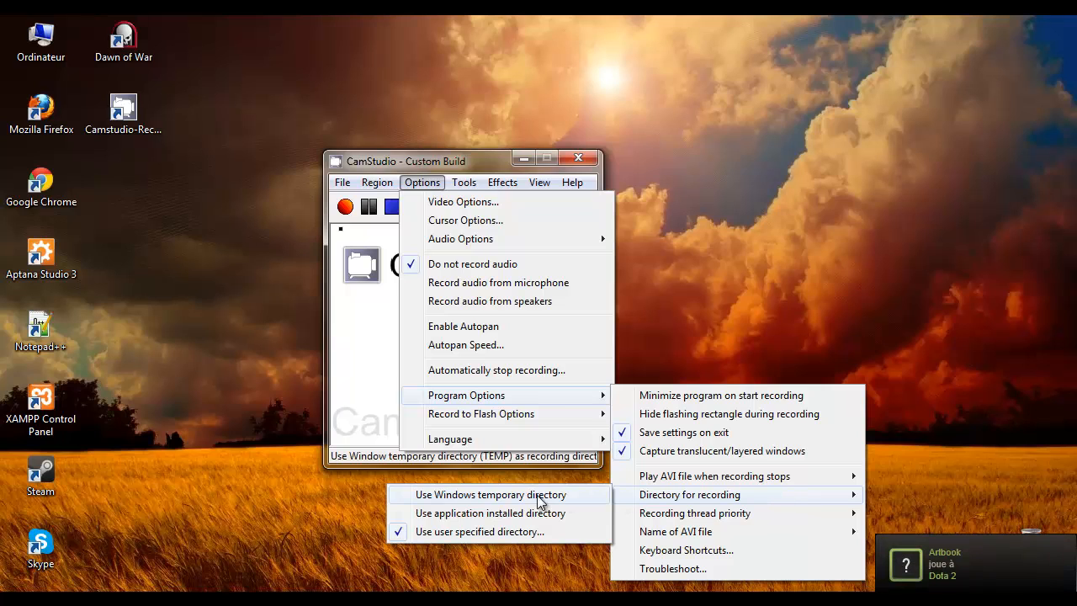
click(493, 536)
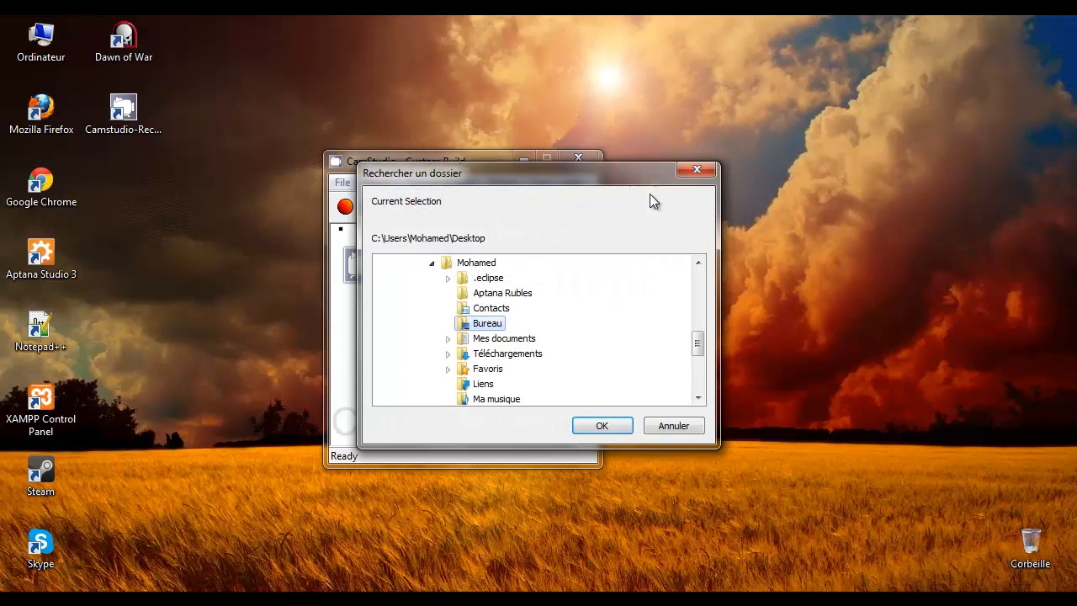
drag(618, 180, 707, 238)
mouse_move(787, 405)
mouse_down()
mouse_move(786, 354)
mouse_move(791, 424)
mouse_up()
drag(788, 449, 789, 402)
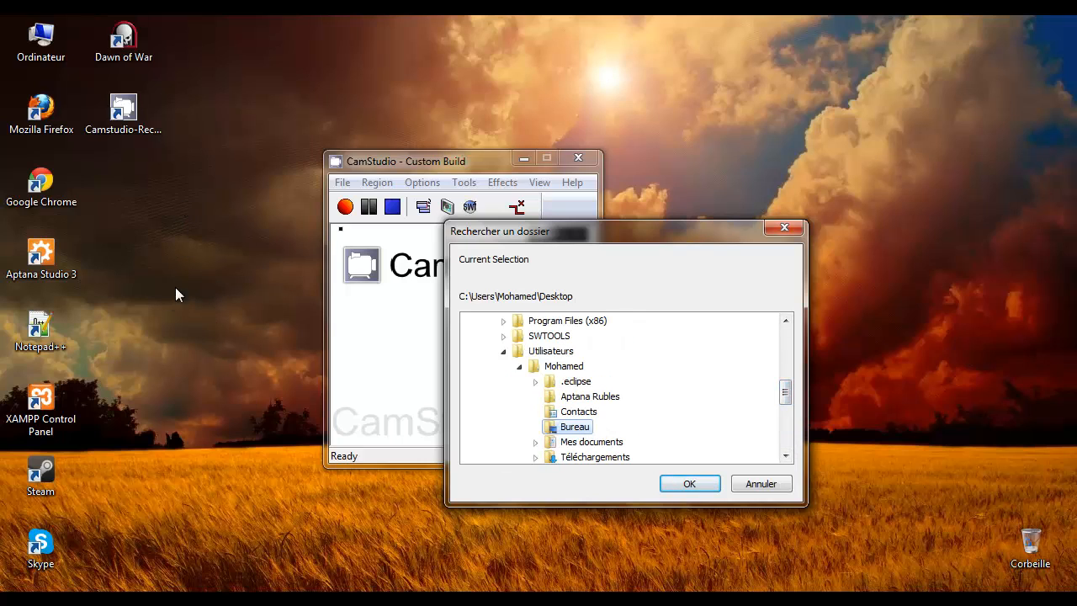
click(685, 488)
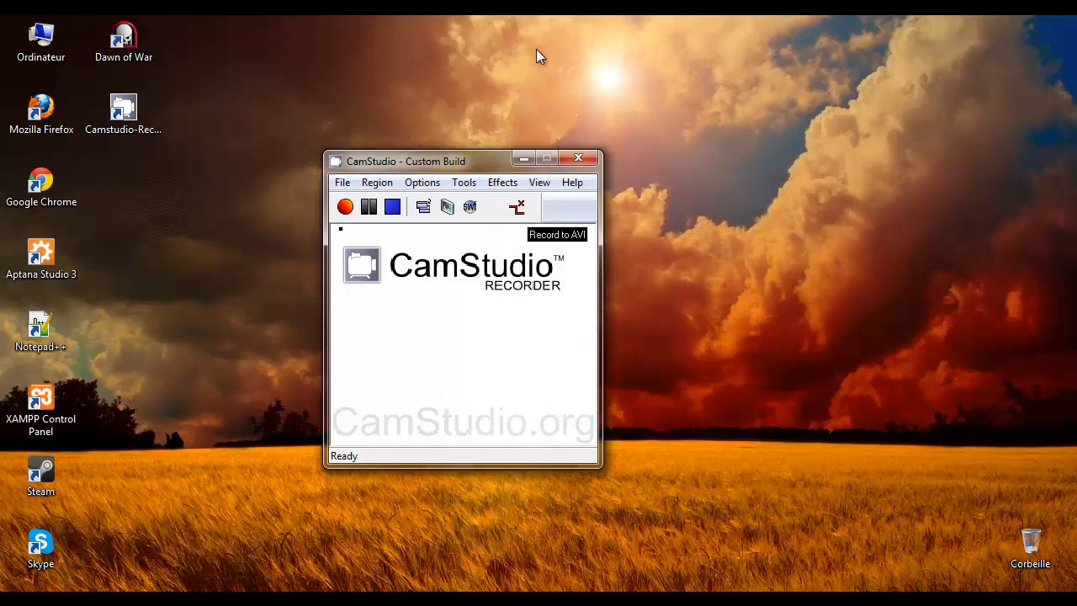
Set the recorder to record audio from the microphone
drag(479, 155, 503, 155)
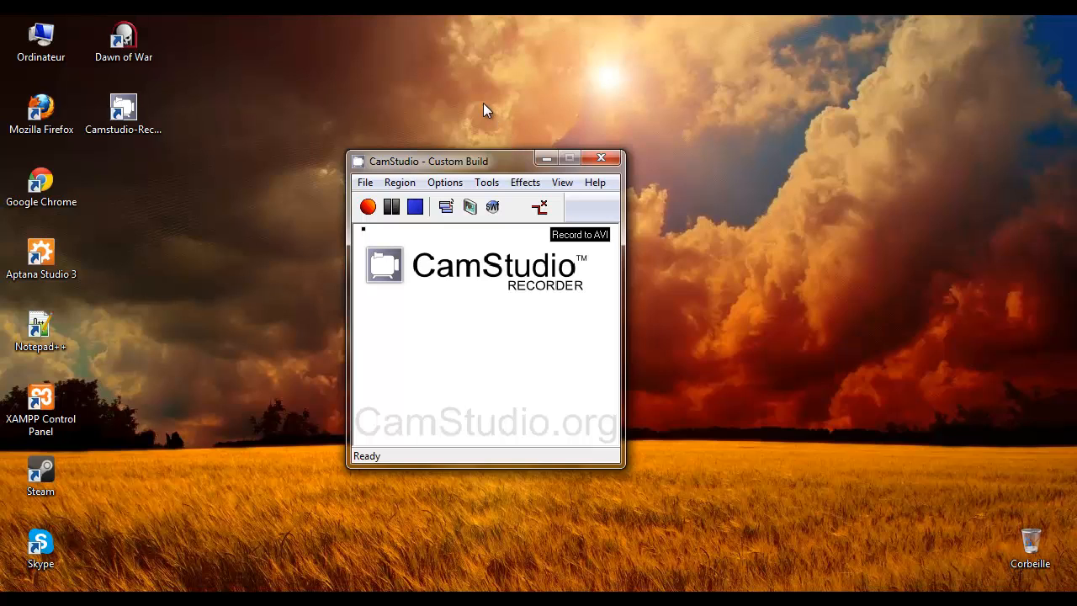
click(451, 183)
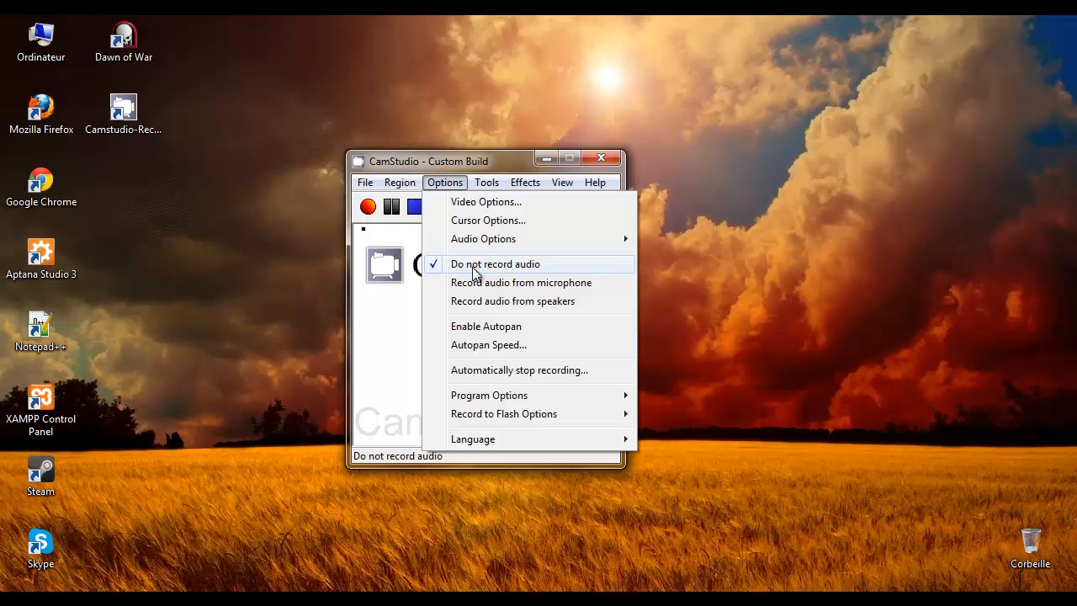
click(522, 289)
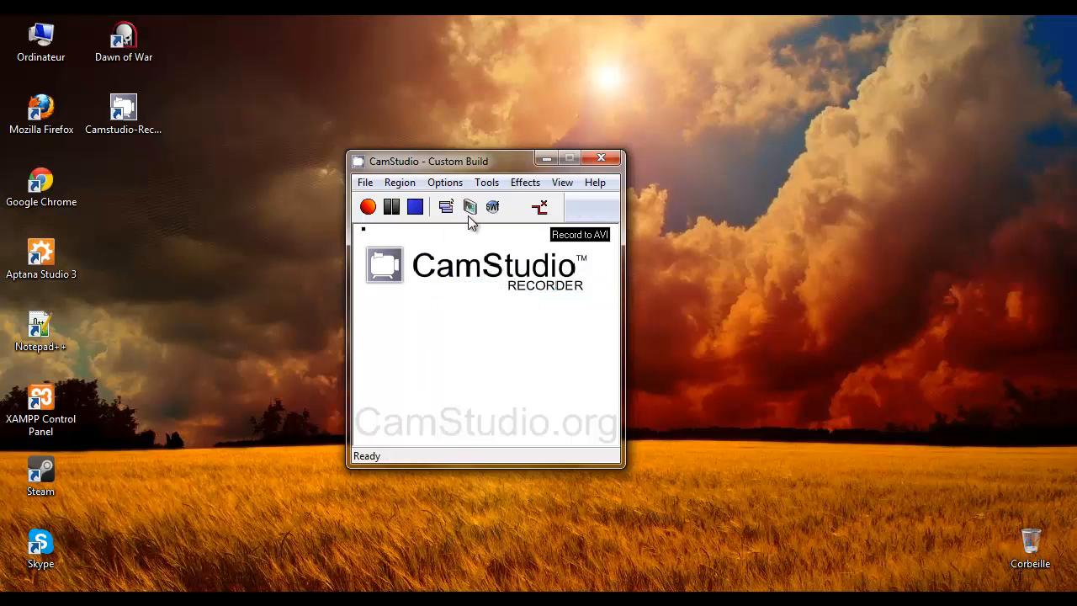
Try recording audio from the speakers, and restore the option that does not record audio
click(445, 181)
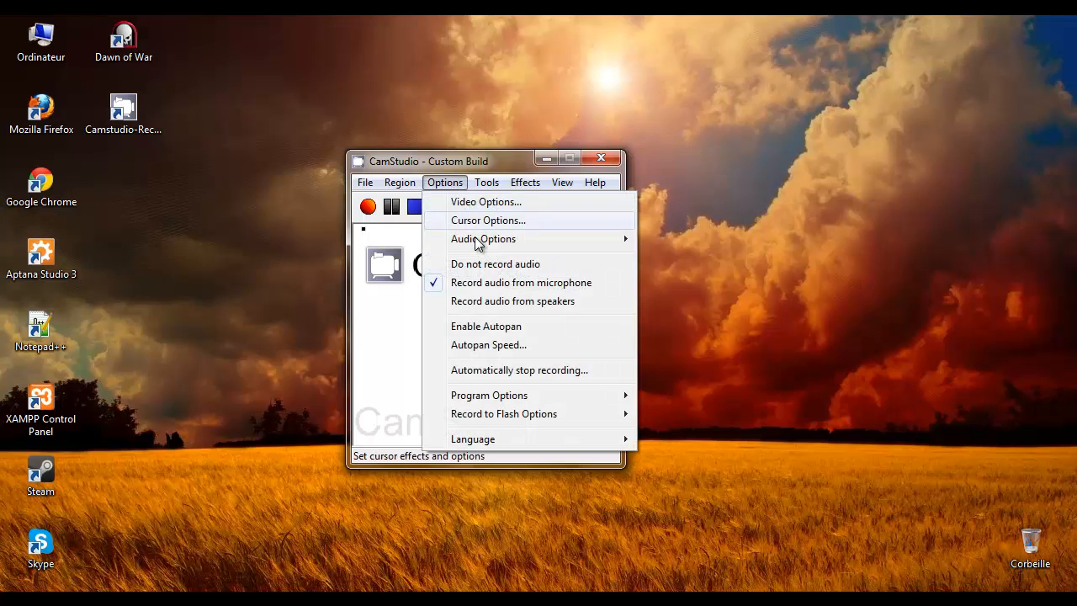
click(491, 303)
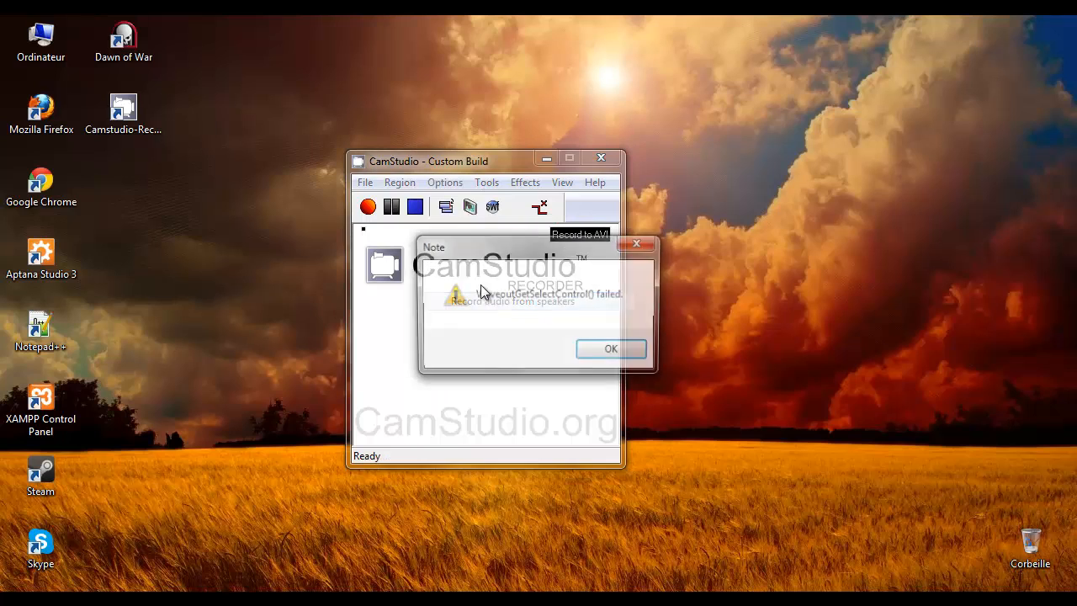
click(591, 350)
click(448, 182)
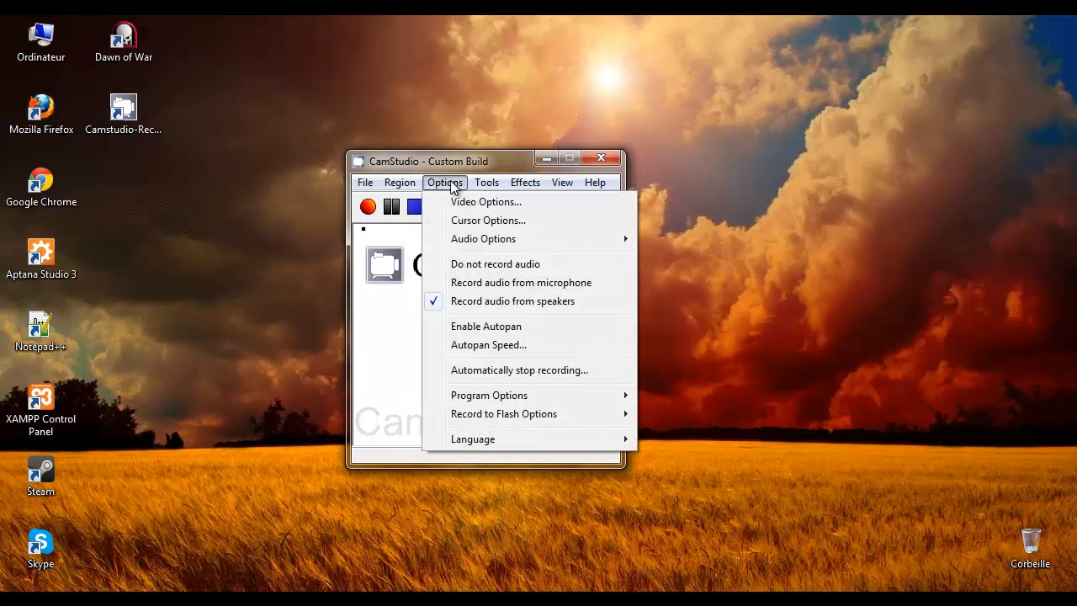
click(515, 267)
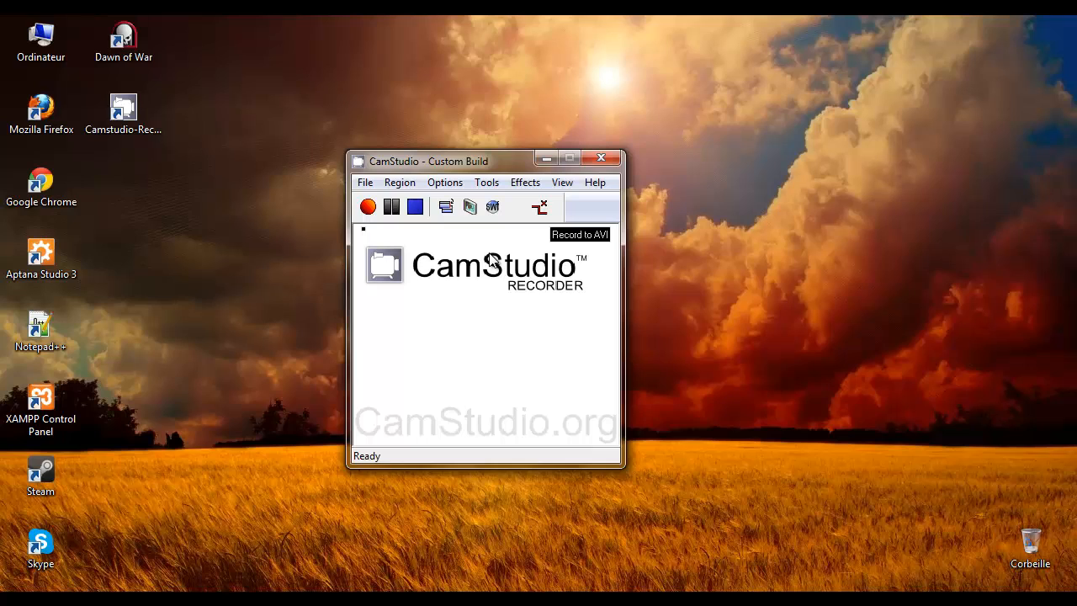
Set the video compressor to Xvid MPEG-4 Codec at quality 100, with Auto Adjust switched off
click(457, 185)
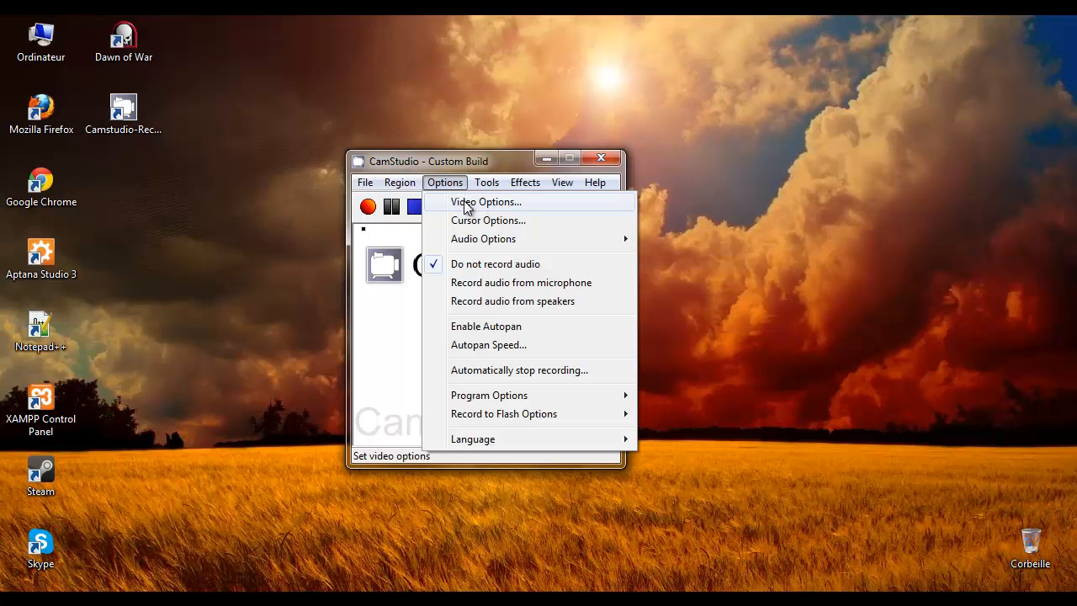
click(486, 201)
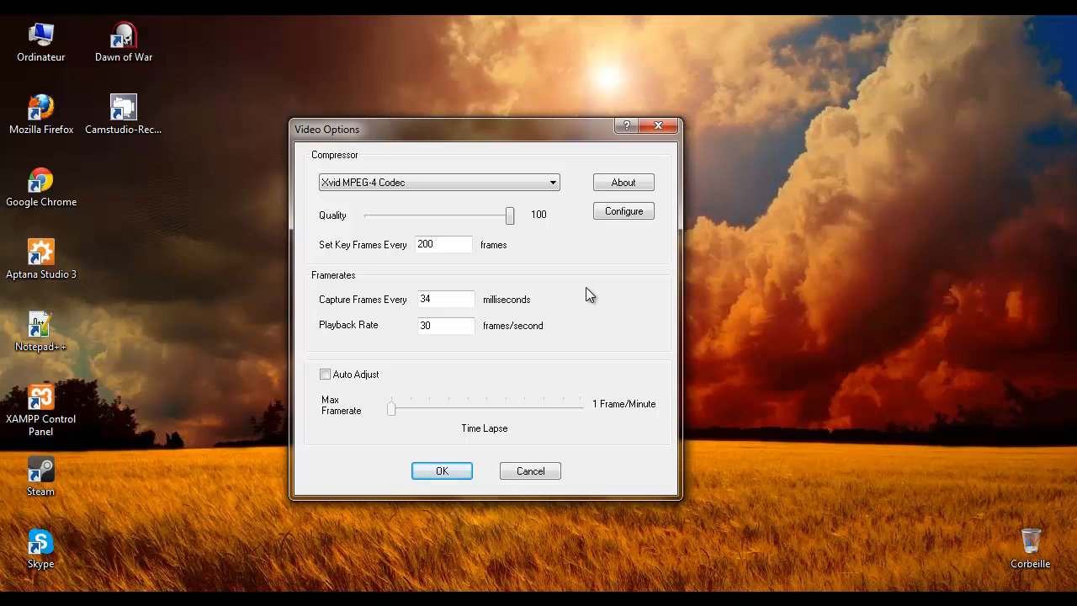
click(556, 186)
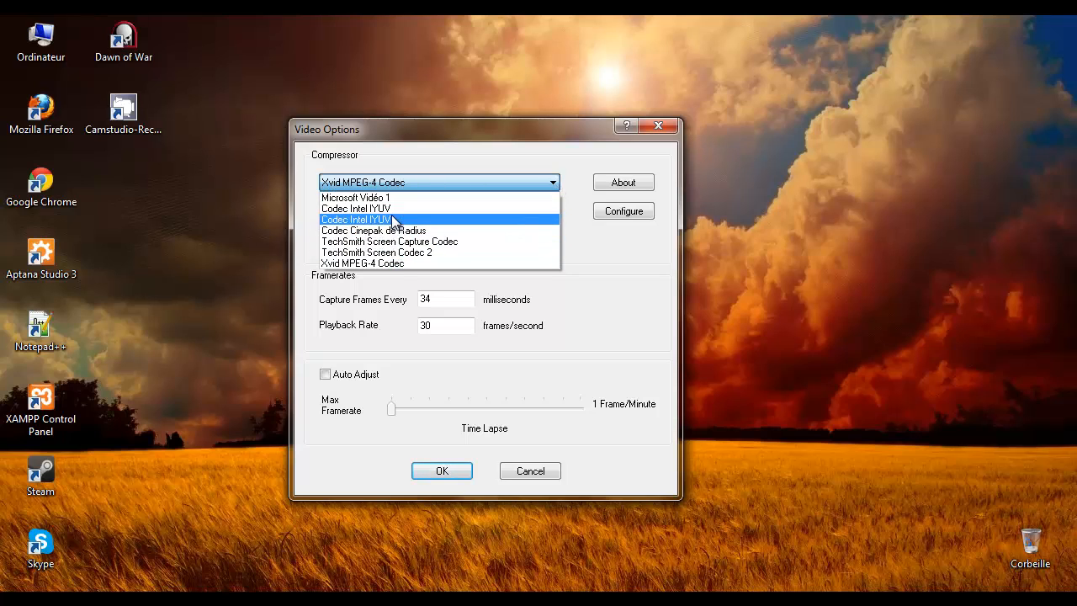
click(395, 264)
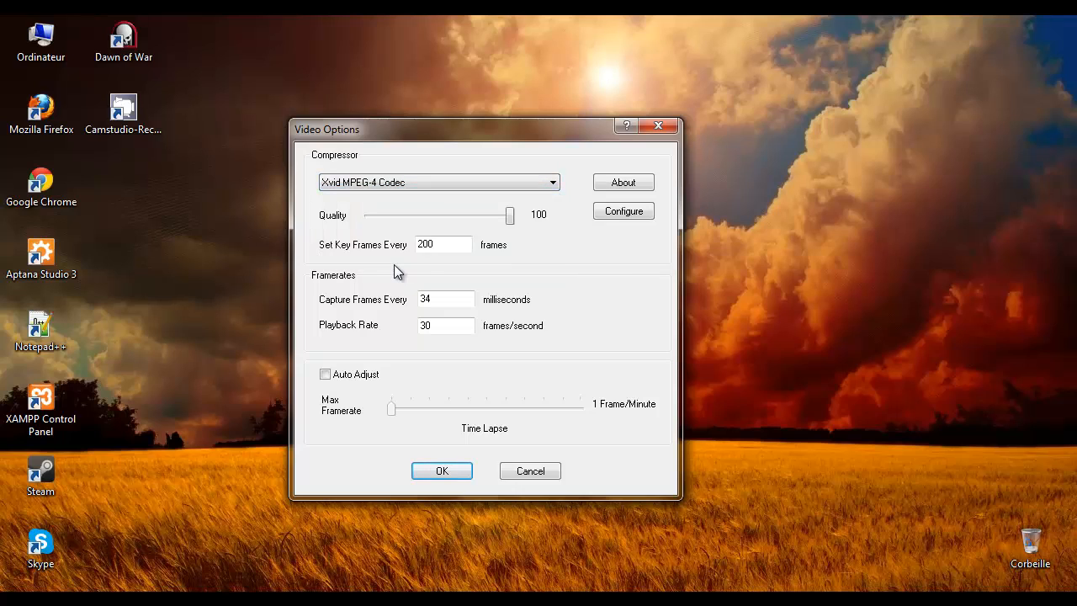
mouse_move(510, 223)
mouse_down()
mouse_move(498, 223)
mouse_move(527, 224)
mouse_up()
click(325, 376)
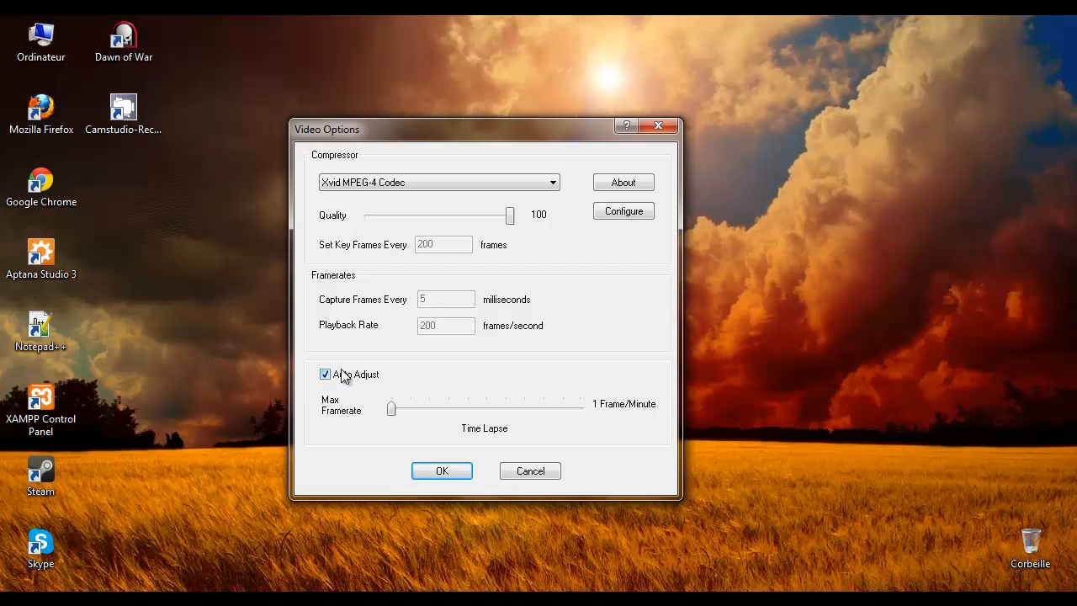
click(325, 375)
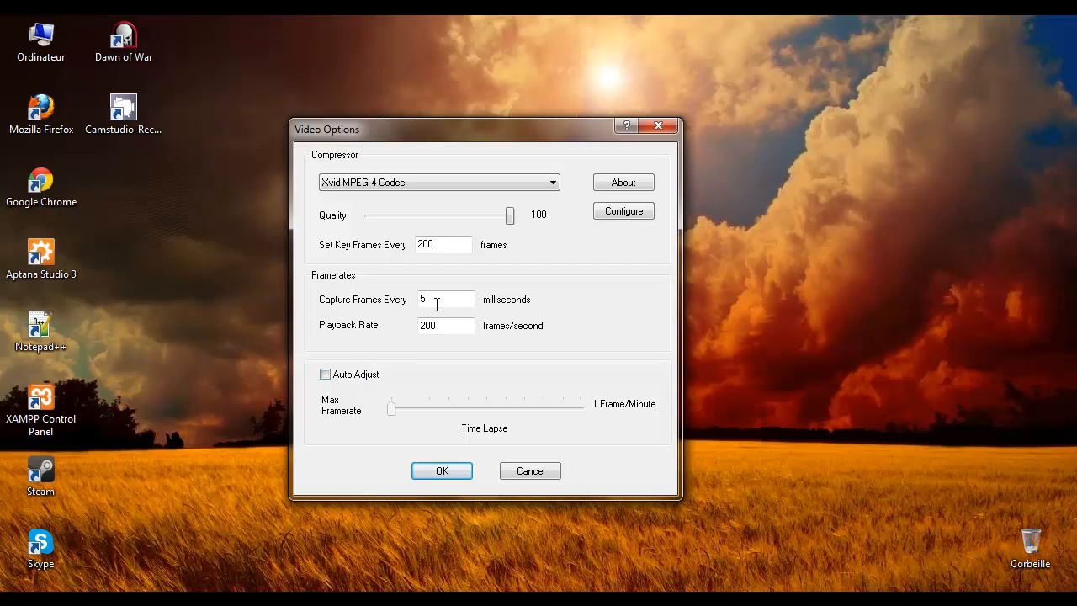
Set the framerates to capture frames every 34 milliseconds with a playback rate of 30 frames per second
drag(438, 302, 419, 300)
text(34)
drag(449, 326, 347, 314)
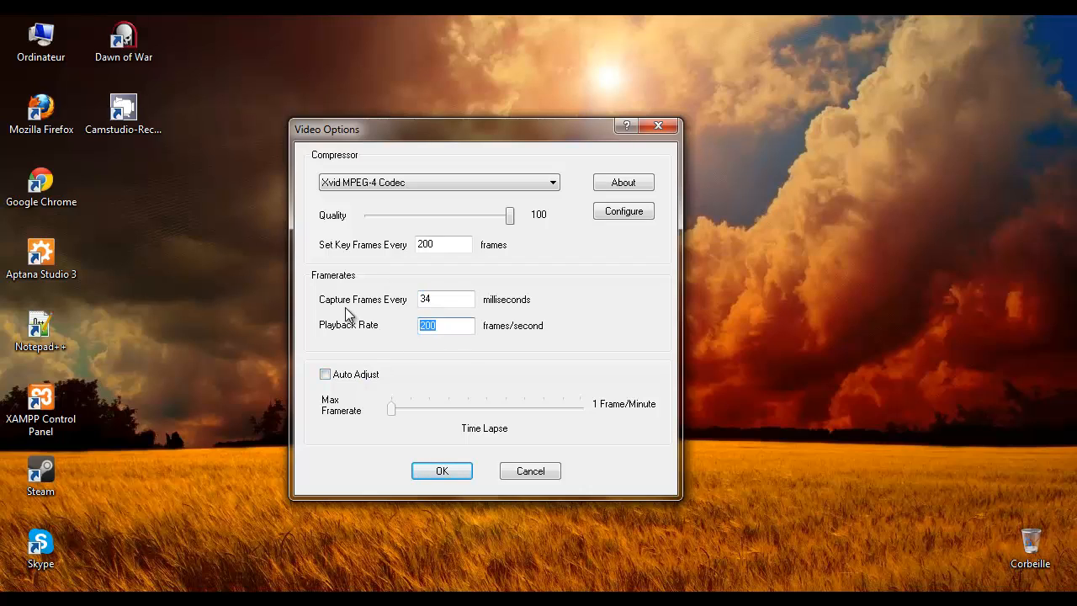
text(30)
Configure the Xvid codec with the Xvid HD 720 profile, Single pass encoding and a target quantizer of 1.00
click(627, 212)
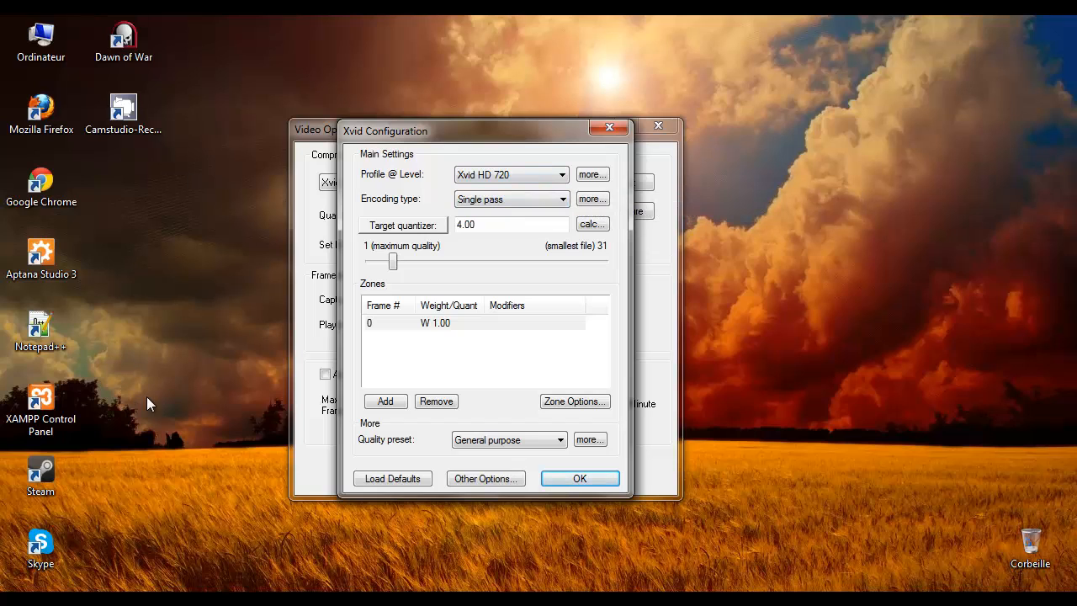
click(506, 178)
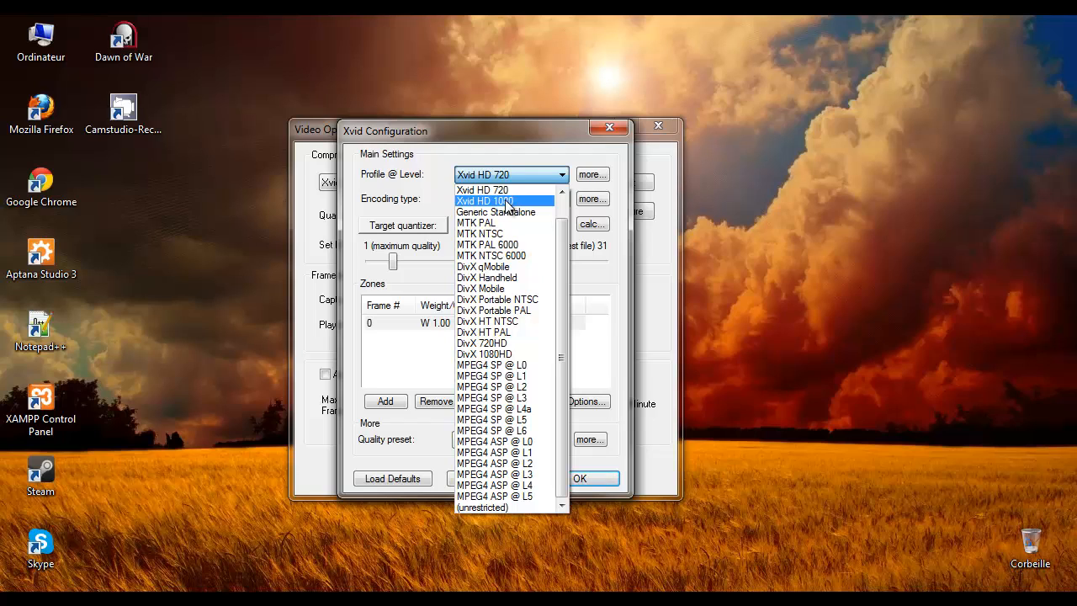
click(508, 203)
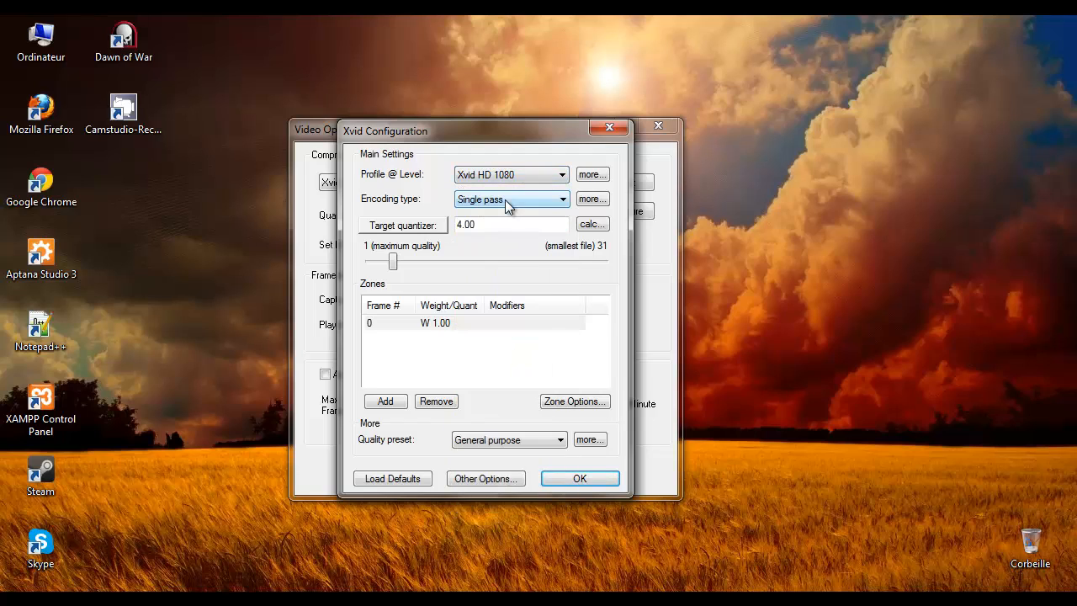
click(510, 179)
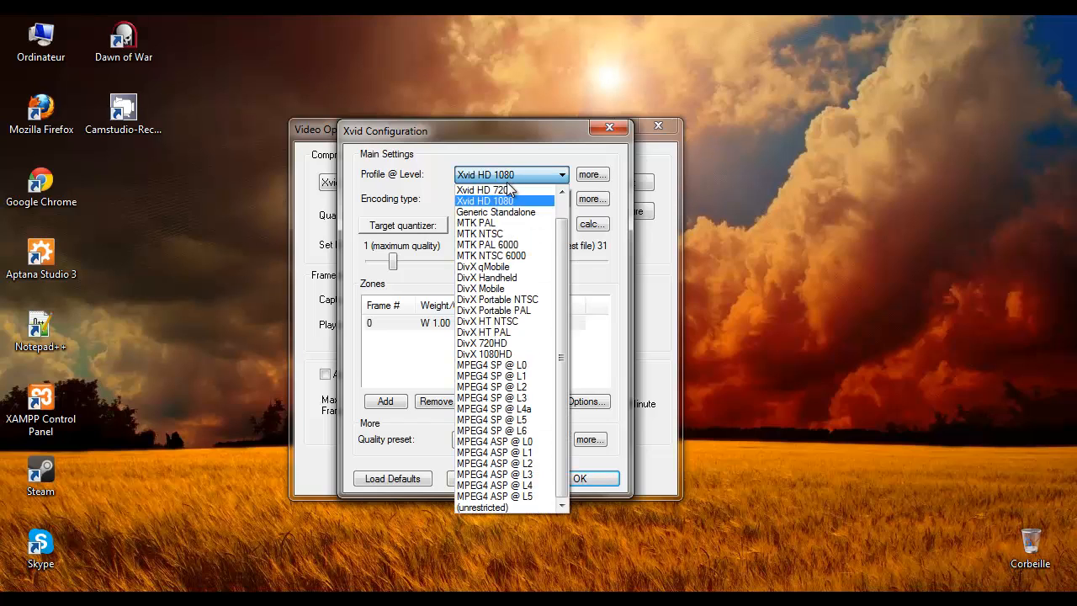
click(506, 191)
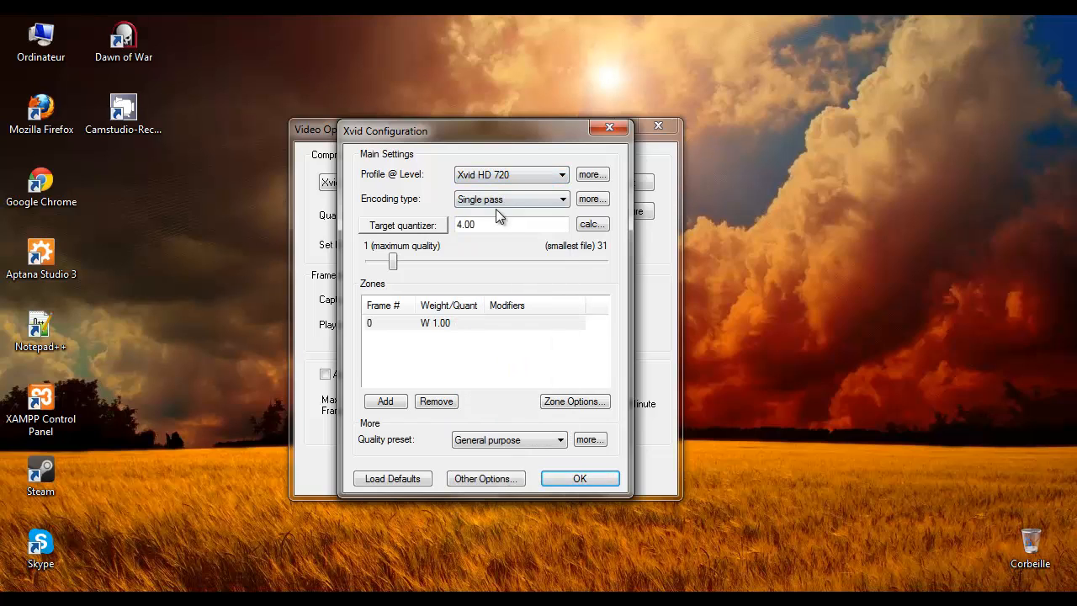
click(500, 201)
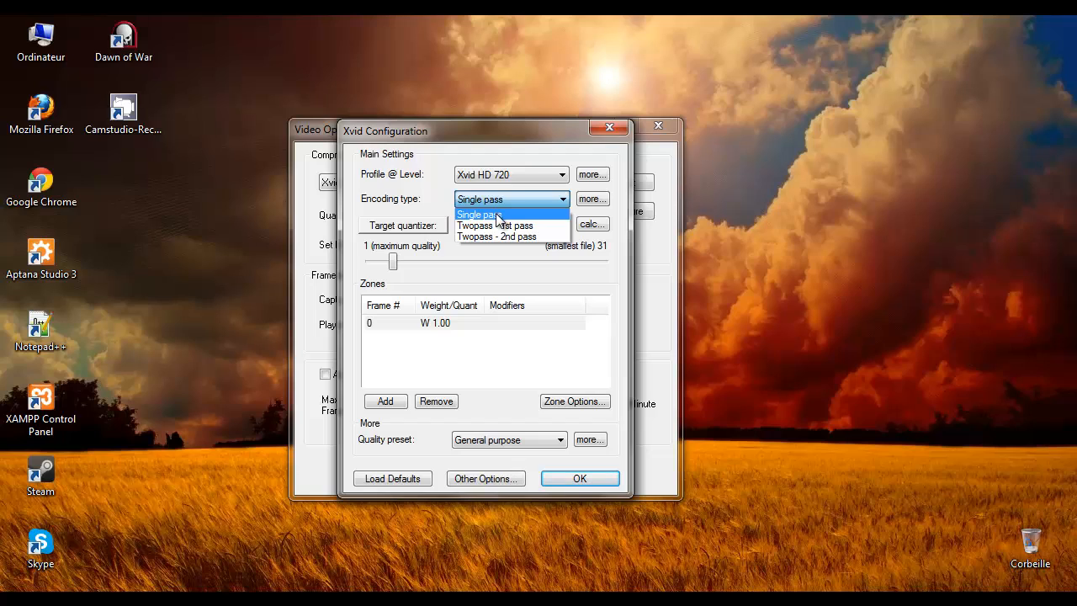
click(498, 216)
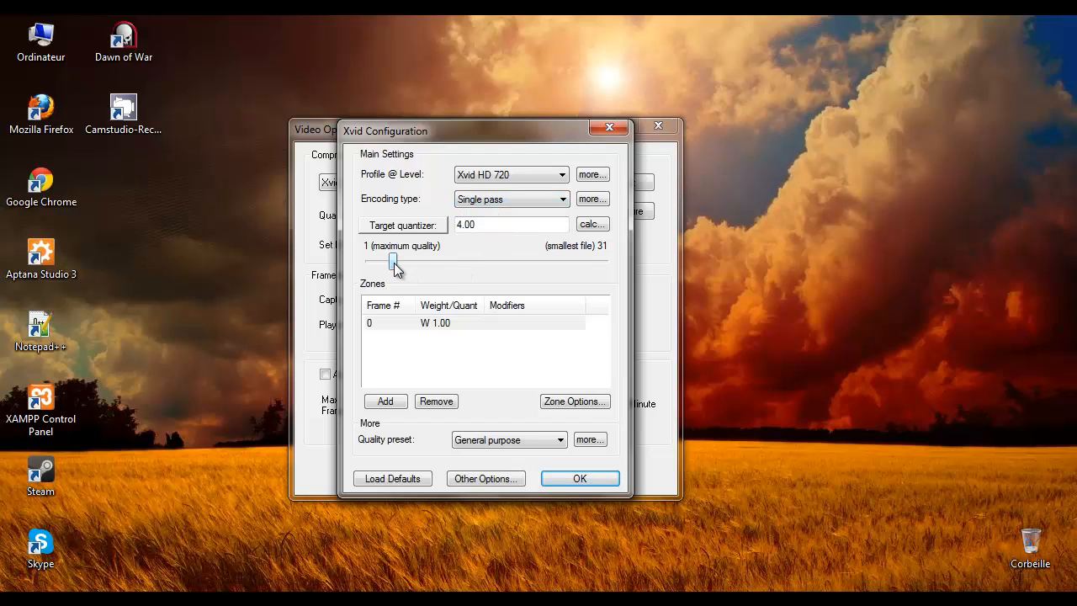
drag(393, 264, 368, 265)
Leave Display encoding status switched off in the codec's other options, and accept the Xvid and video settings
click(477, 479)
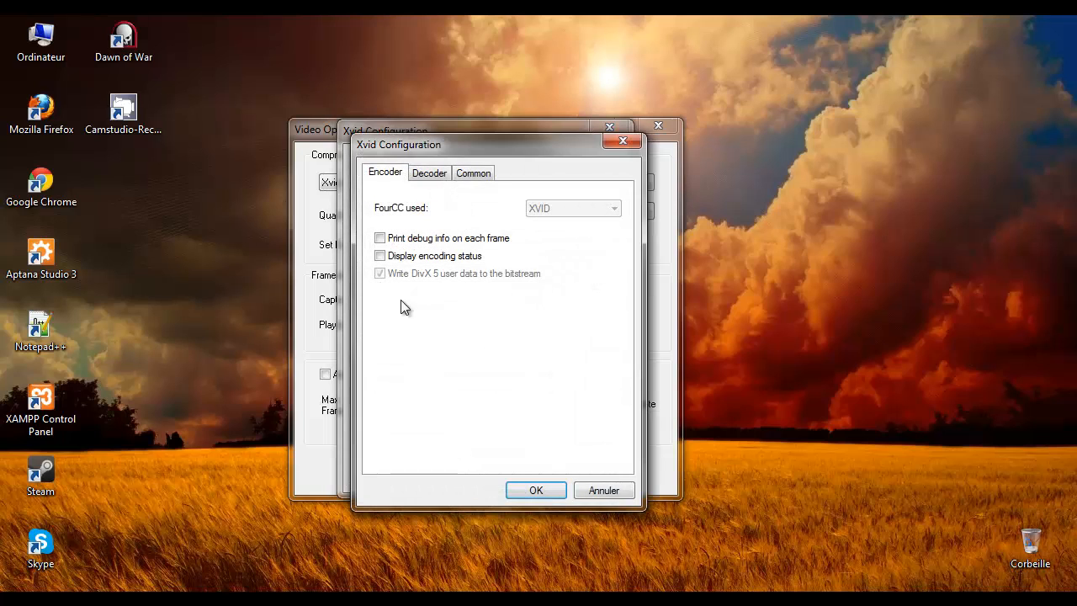
click(381, 257)
click(381, 257)
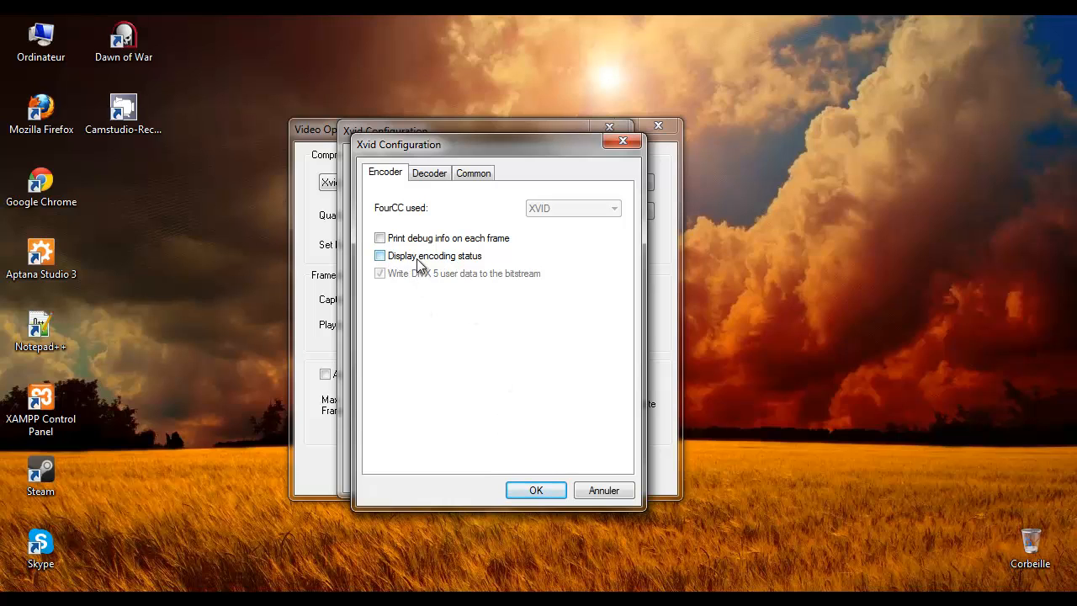
click(536, 494)
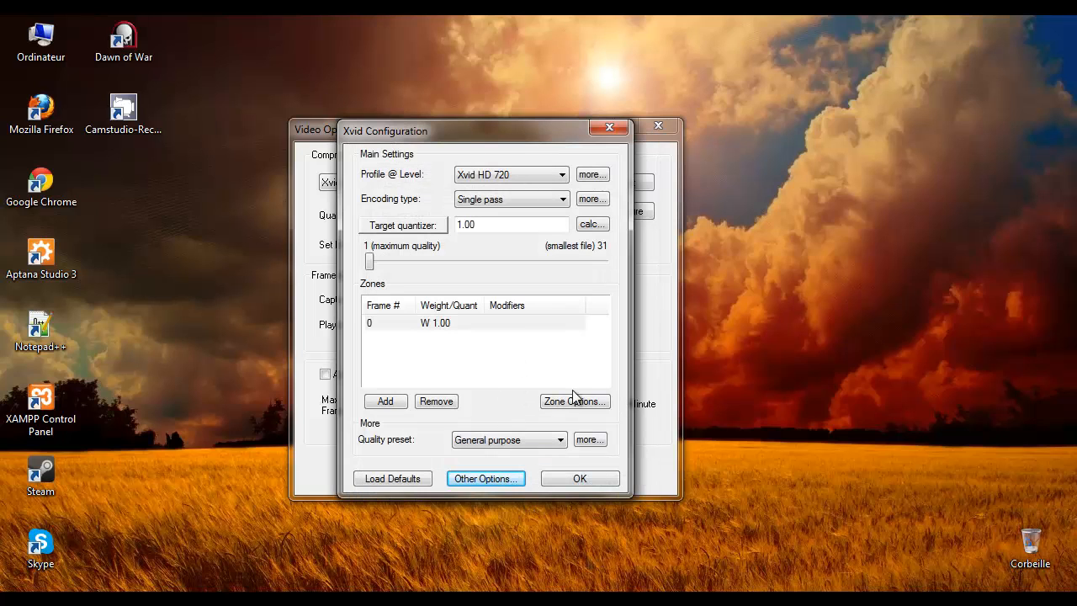
click(579, 478)
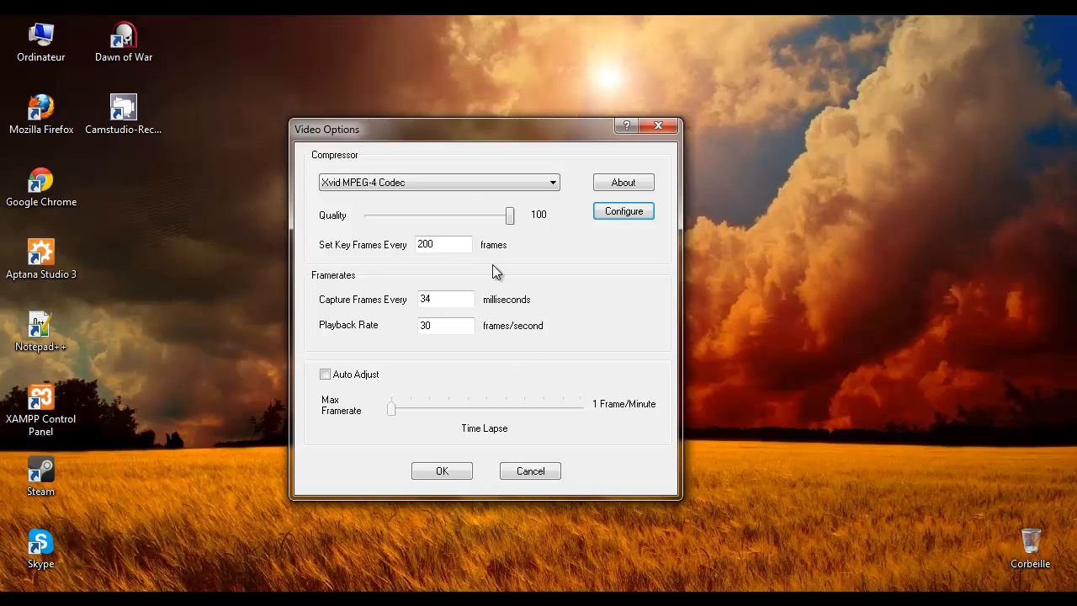
click(458, 474)
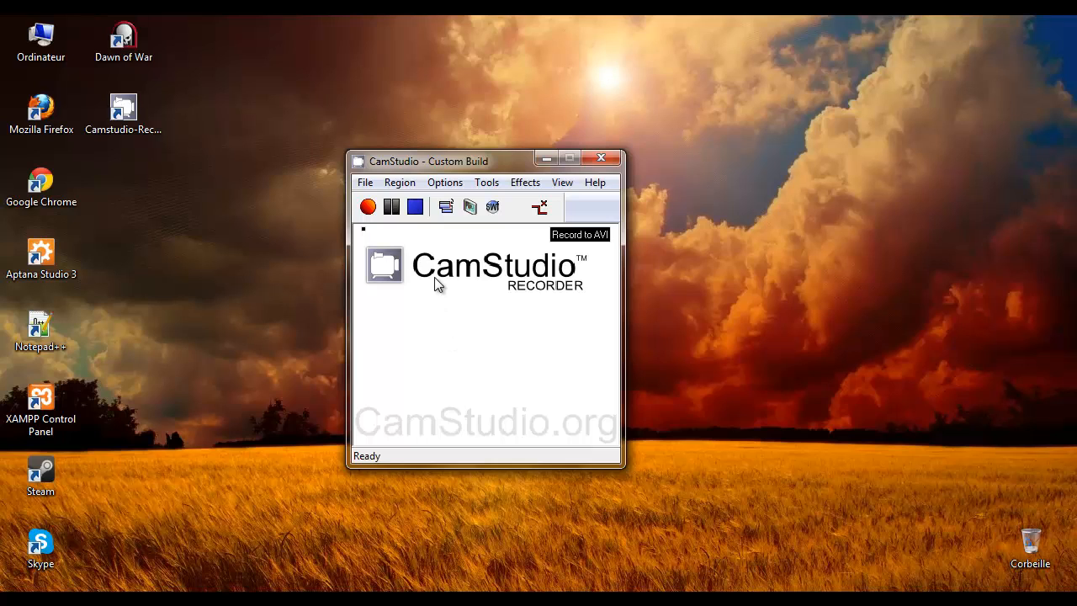
Set the recording region to Full Screen
click(402, 183)
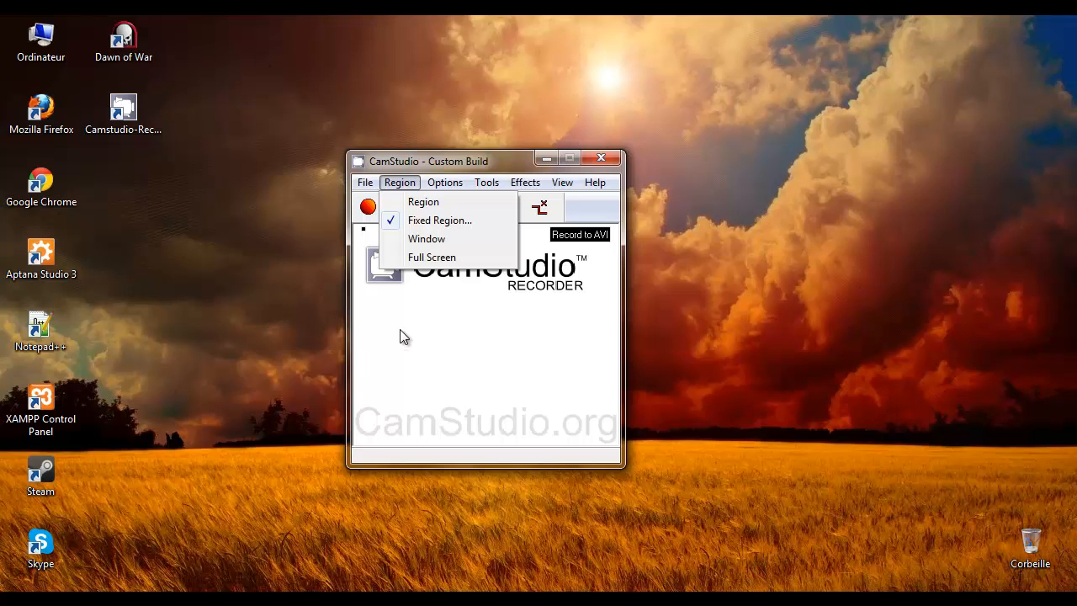
click(441, 260)
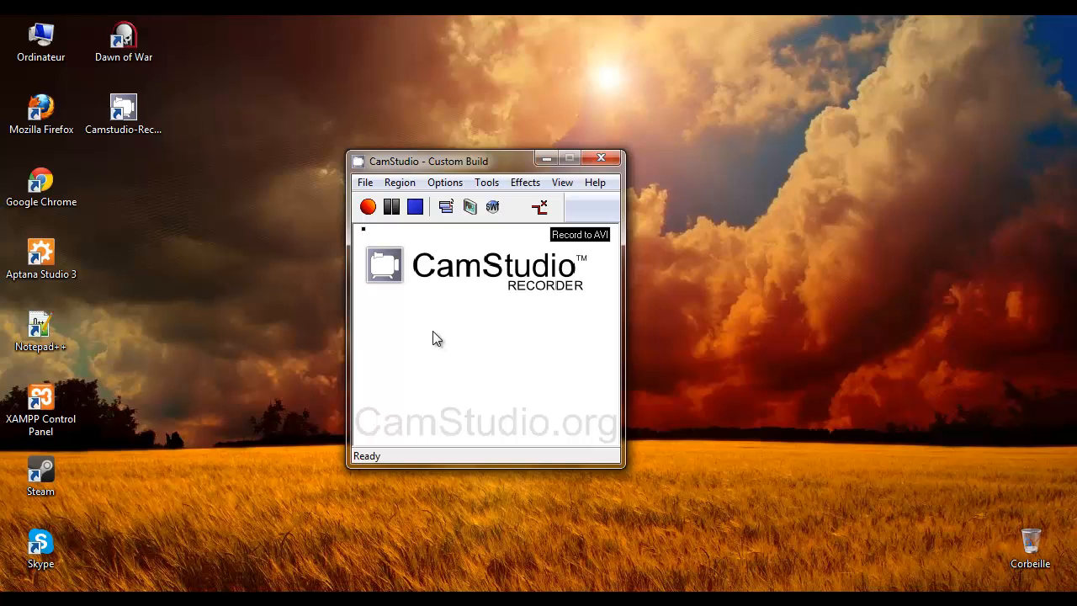
Review the recorder's keyboard shortcuts for recording, pausing, stopping and cancelling, and close them without changes
click(445, 183)
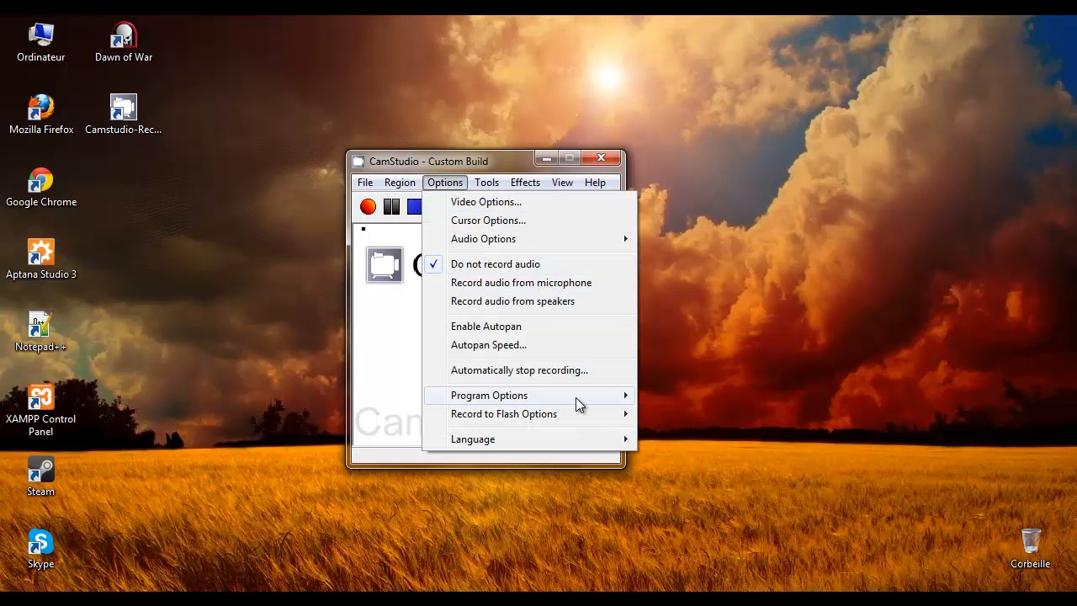
mouse_move(578, 395)
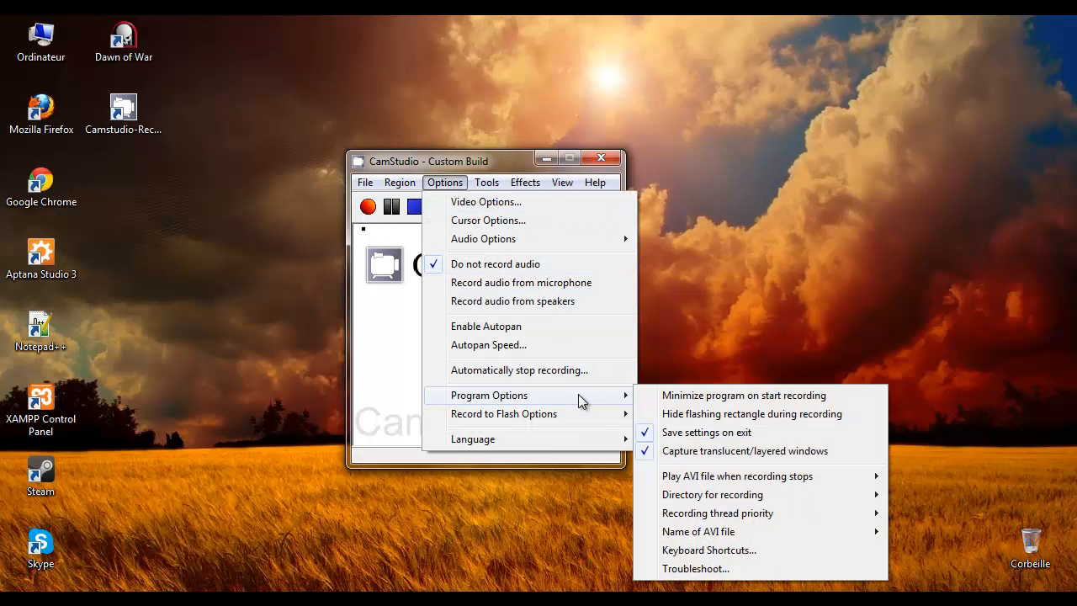
click(760, 551)
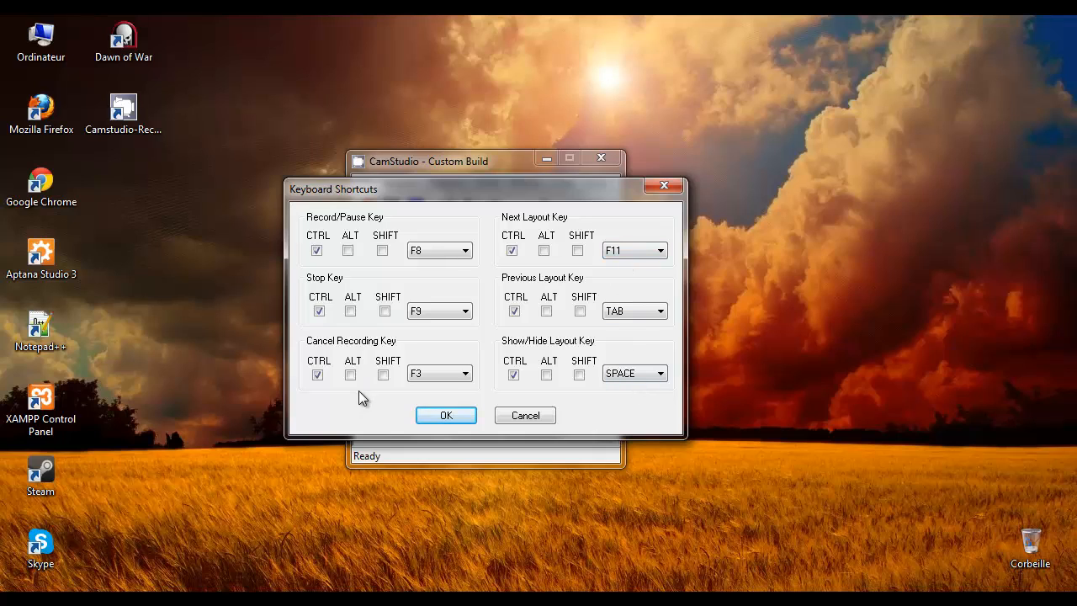
click(673, 189)
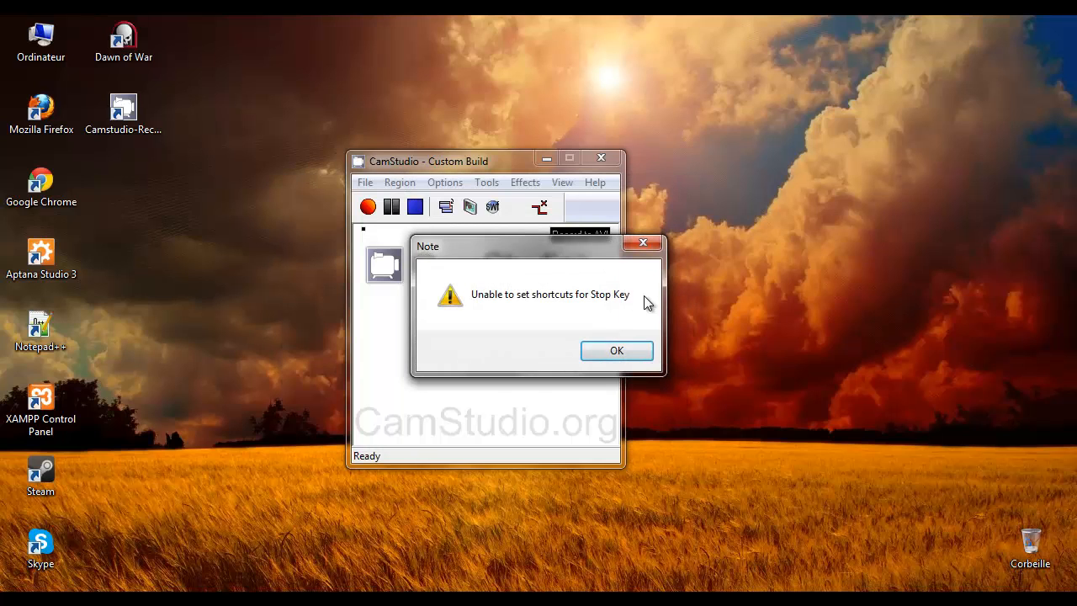
click(635, 351)
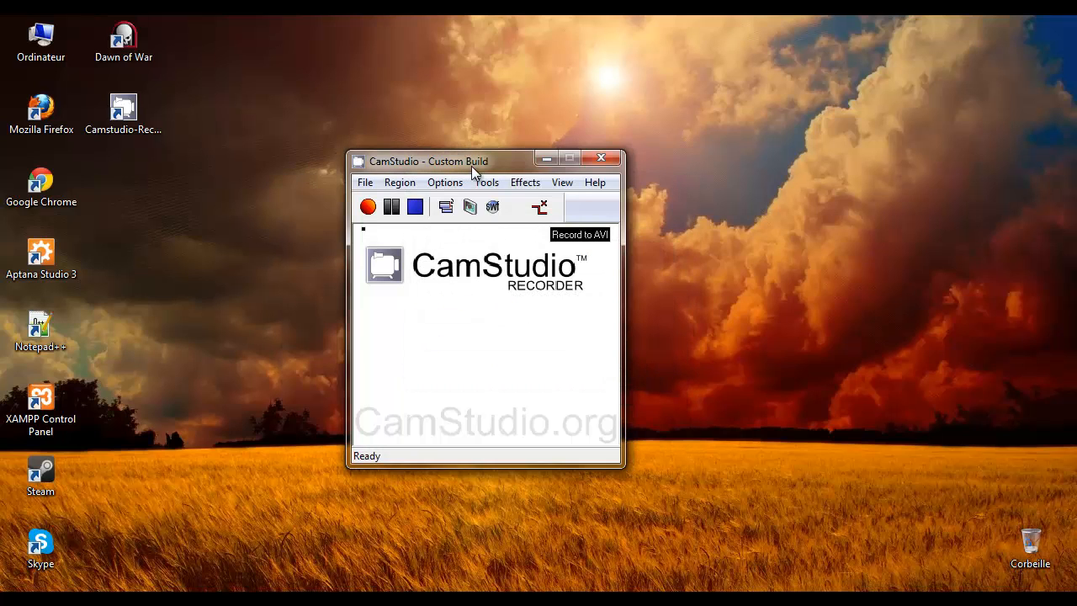
Start a recording of the screen and minimize the recorder window
drag(473, 172, 501, 186)
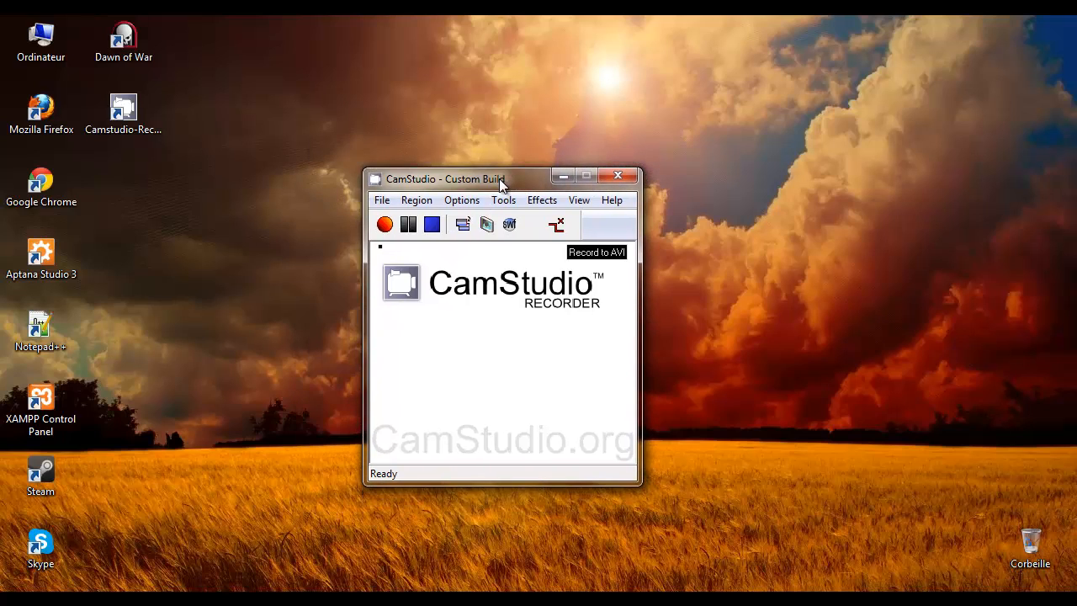
drag(500, 181, 504, 174)
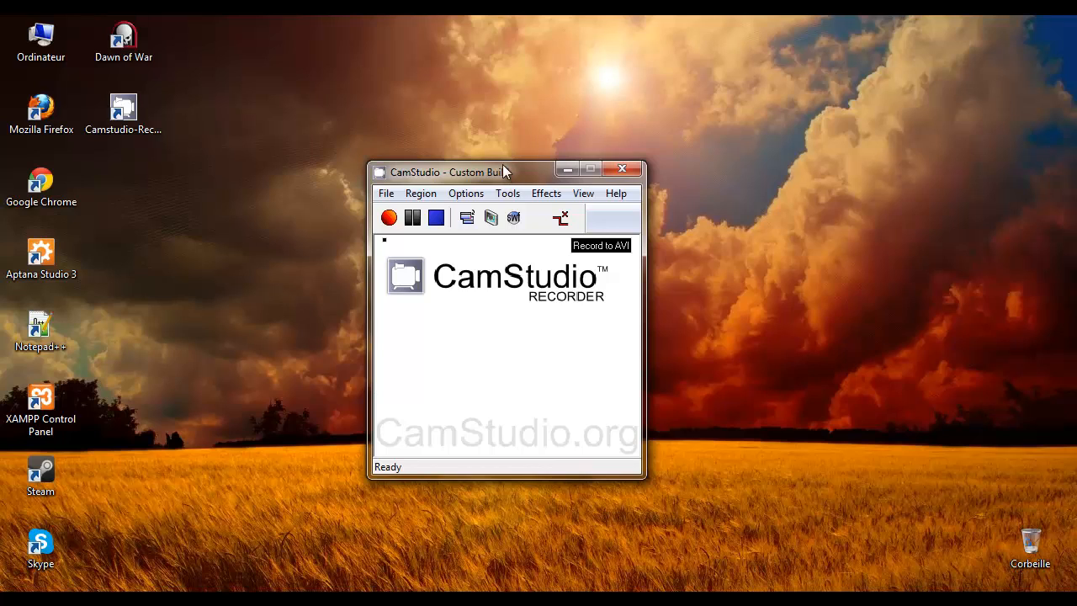
click(389, 219)
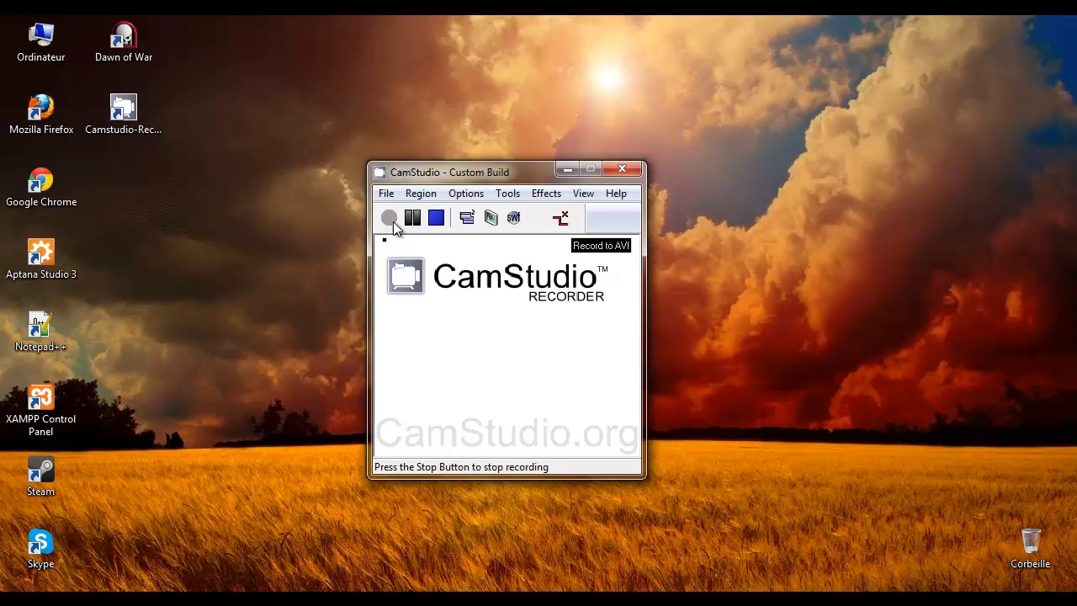
click(570, 171)
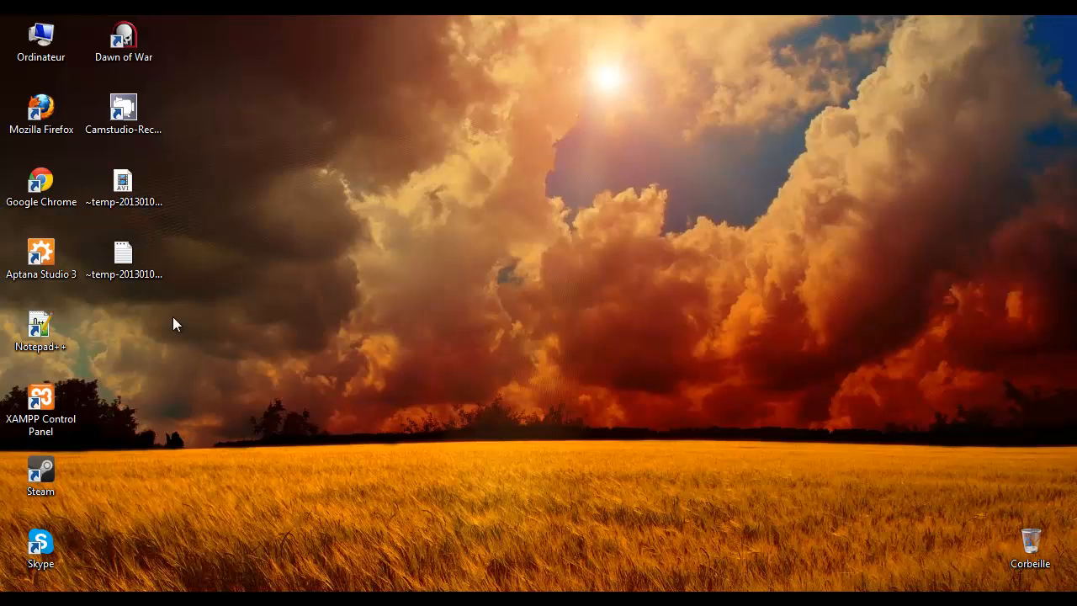
Create a new document in Notepad++ and save it on the desktop (Bureau) as index.php
double_click(40, 334)
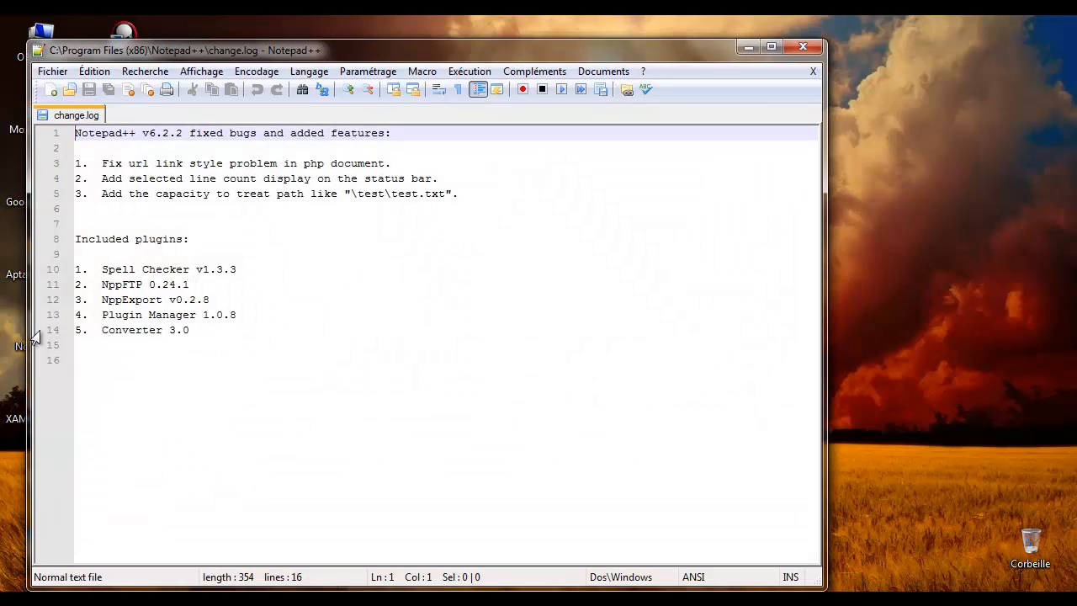
click(52, 91)
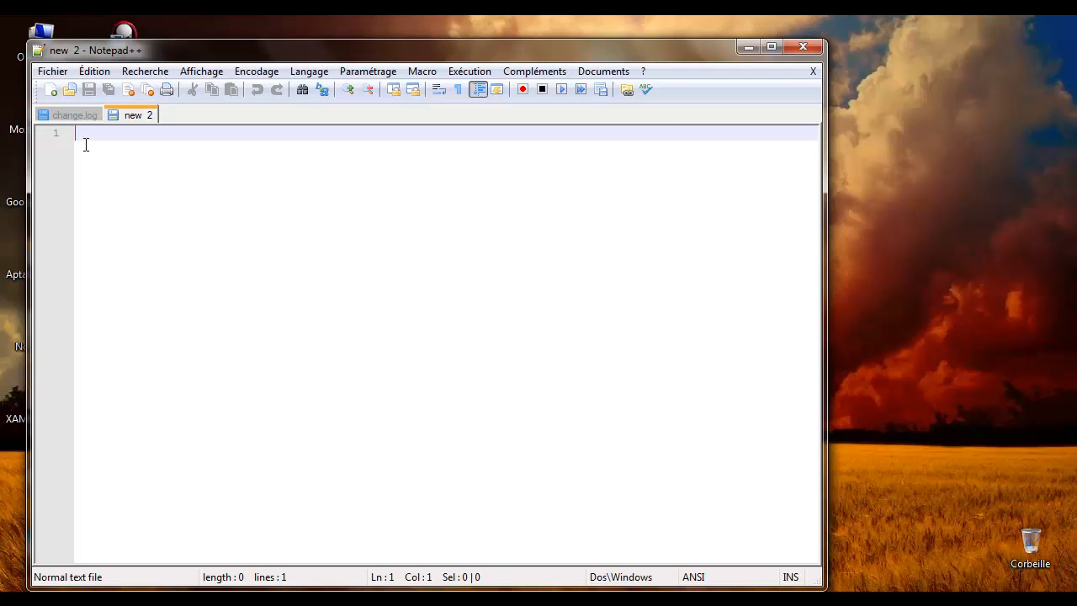
click(52, 71)
click(169, 165)
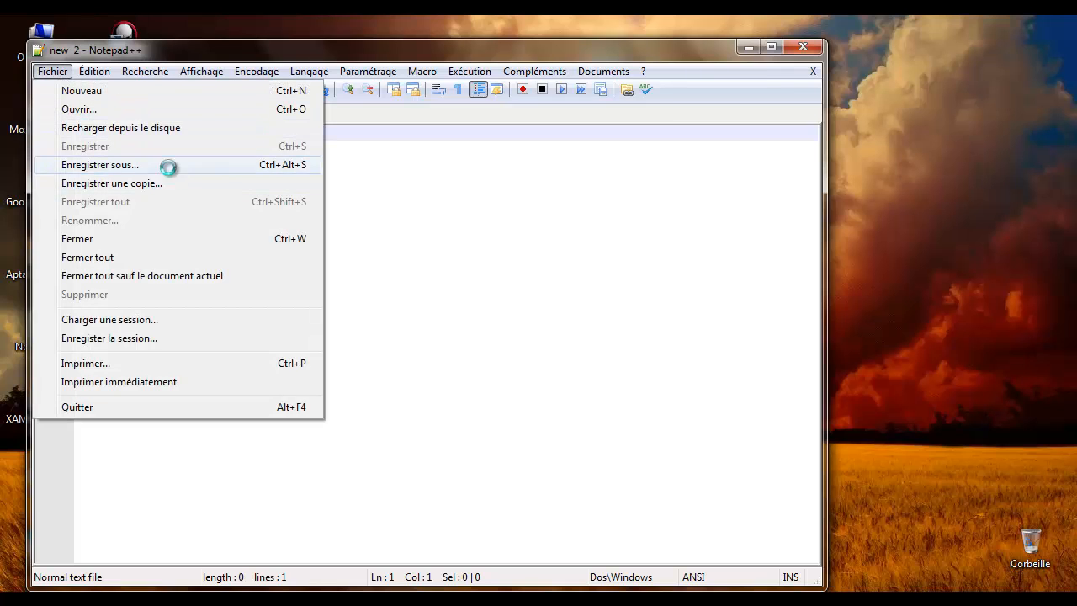
text(i)
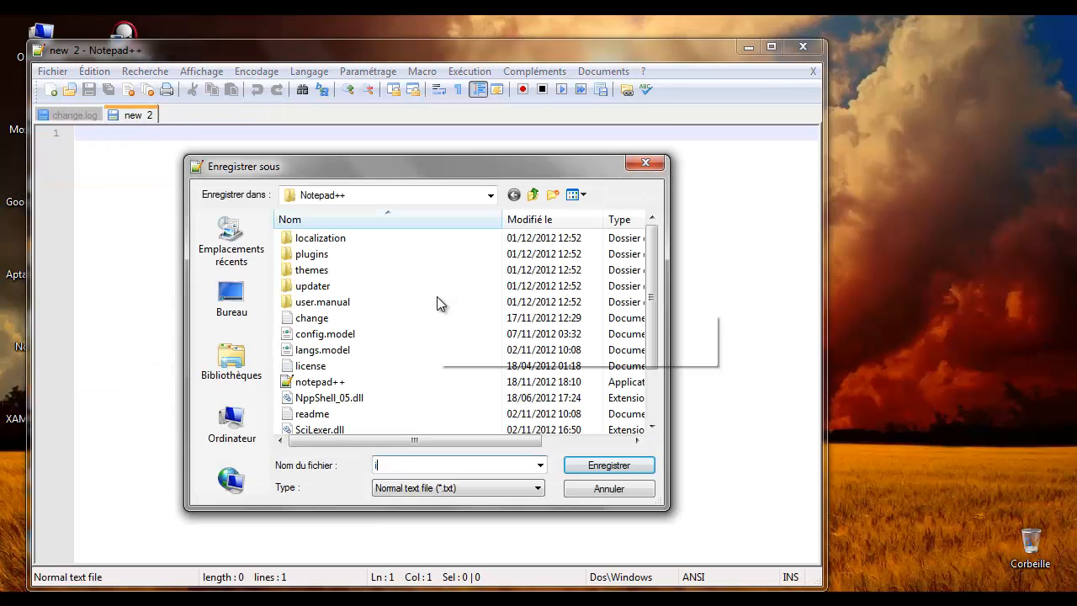
text(ndex)
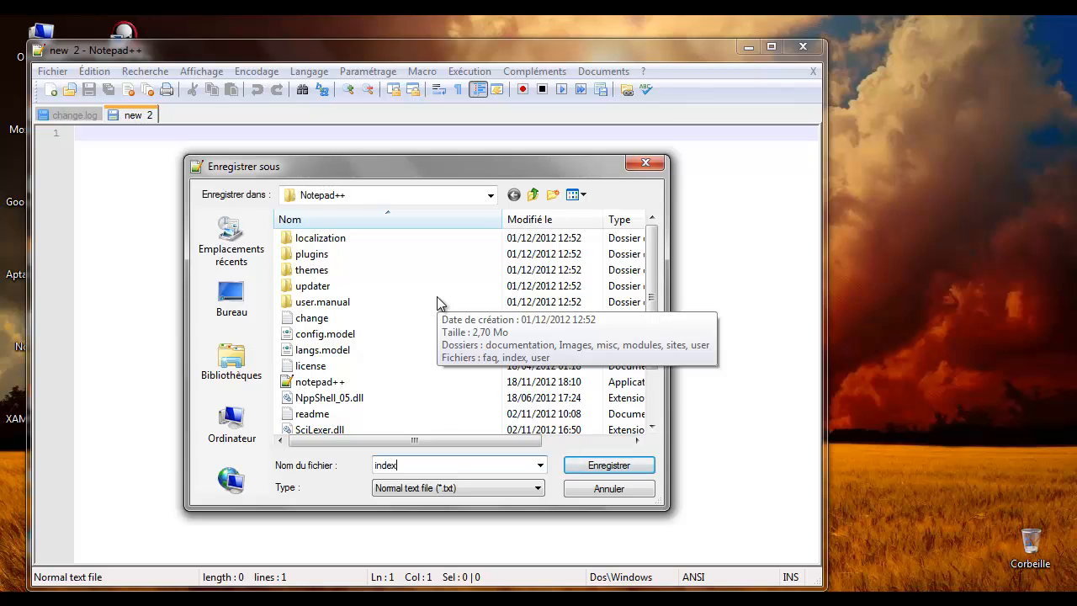
text(.php)
click(229, 302)
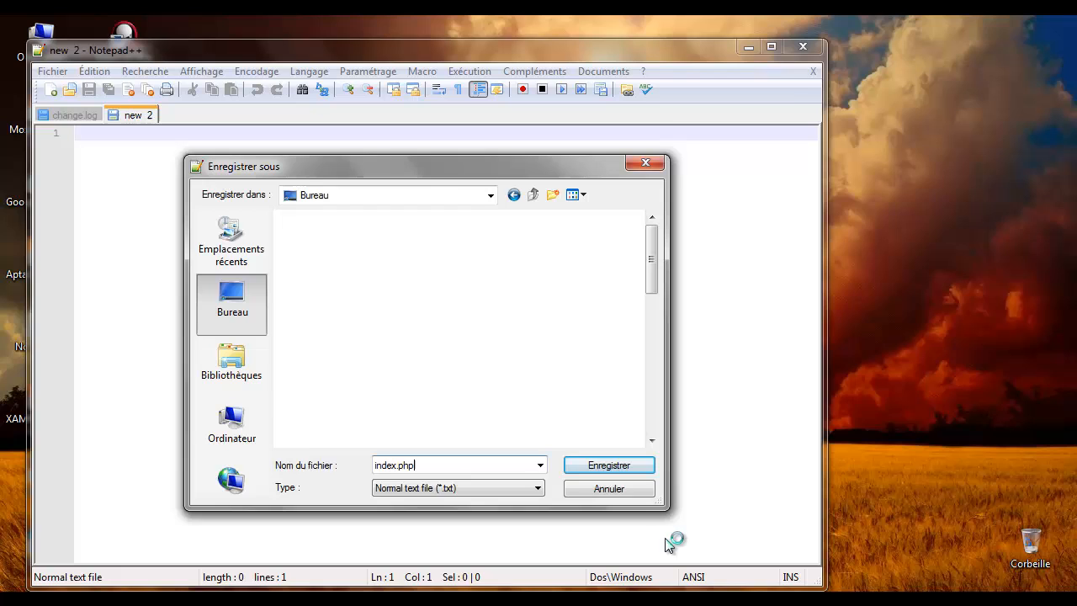
click(608, 465)
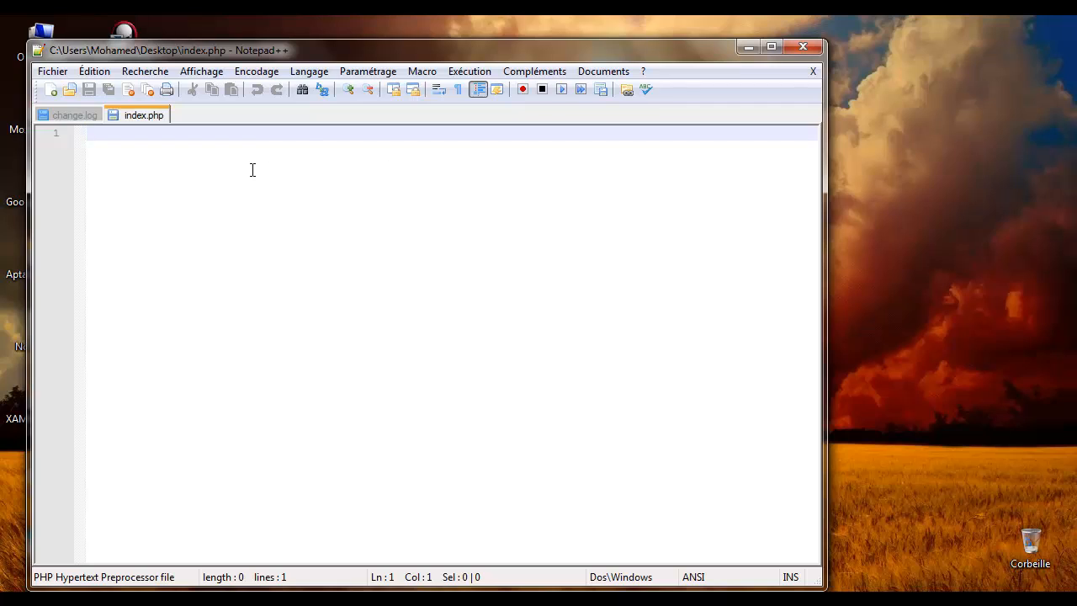
Set the syntax language of index.php to PHP
click(308, 72)
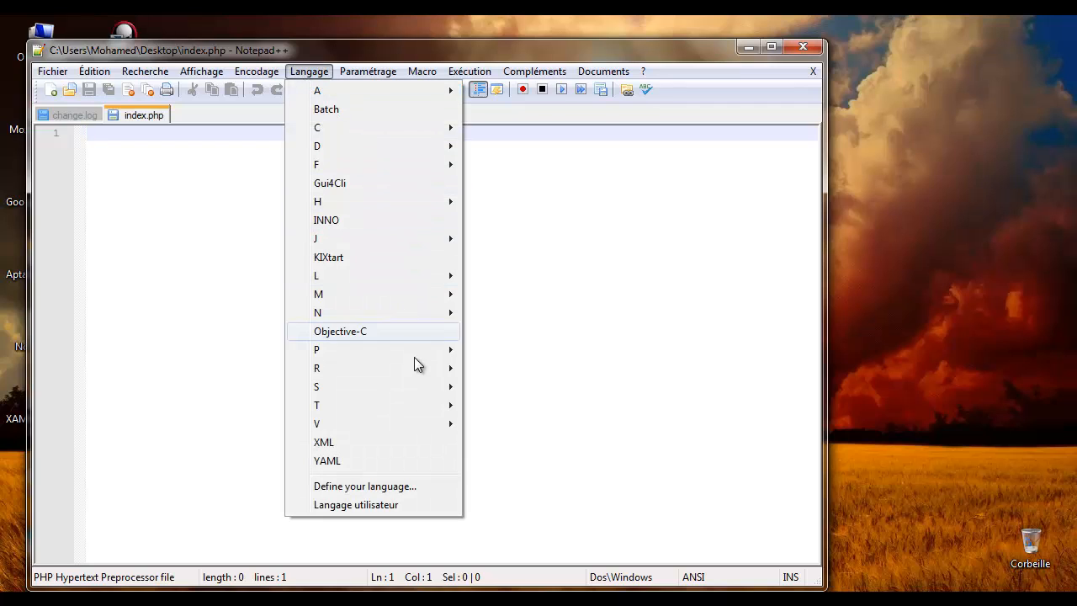
mouse_move(435, 353)
click(521, 387)
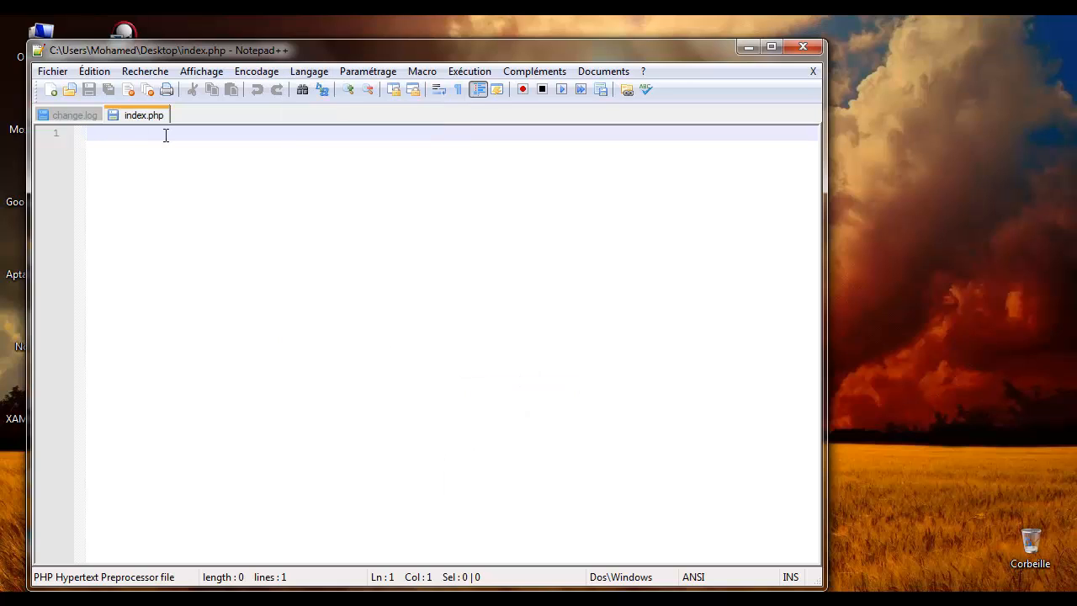
Write the opening <?php and closing ?> tags in index.php with an empty line between them
text(<?)
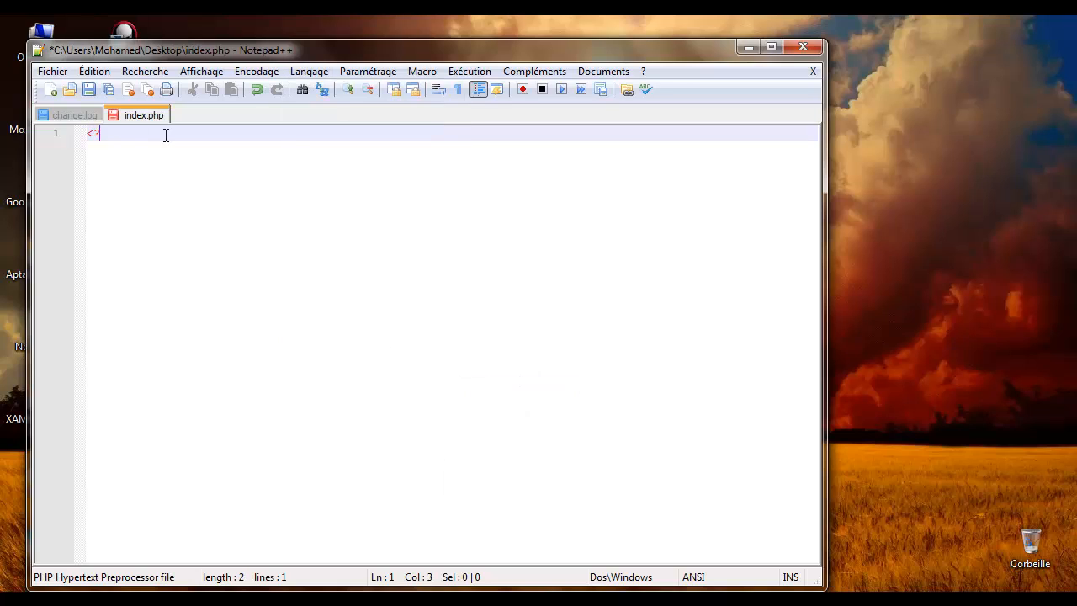
text(php)
key(Return)
key(Return)
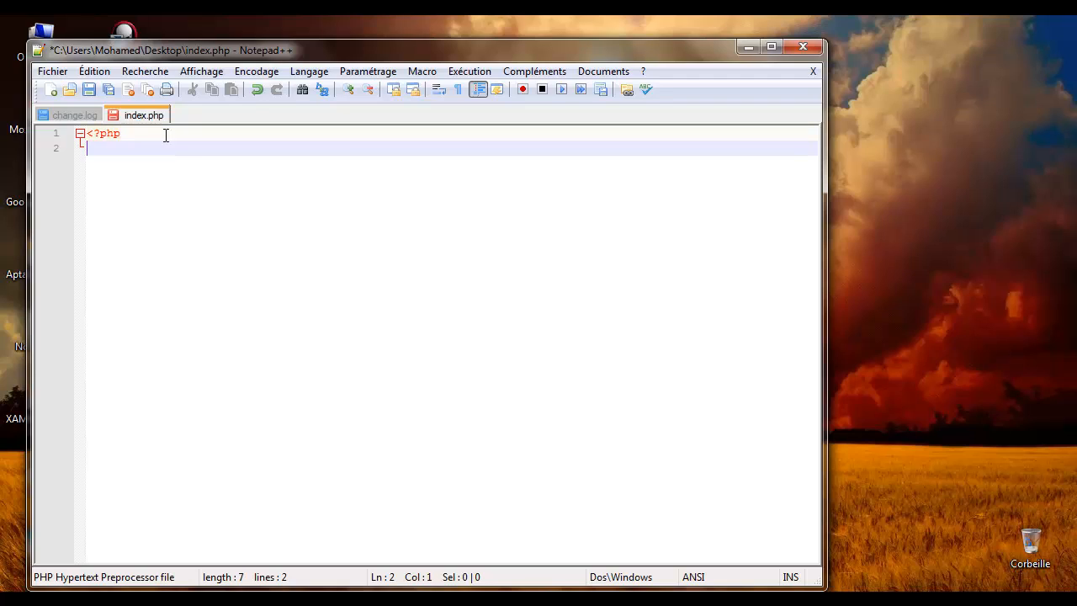
text(?)
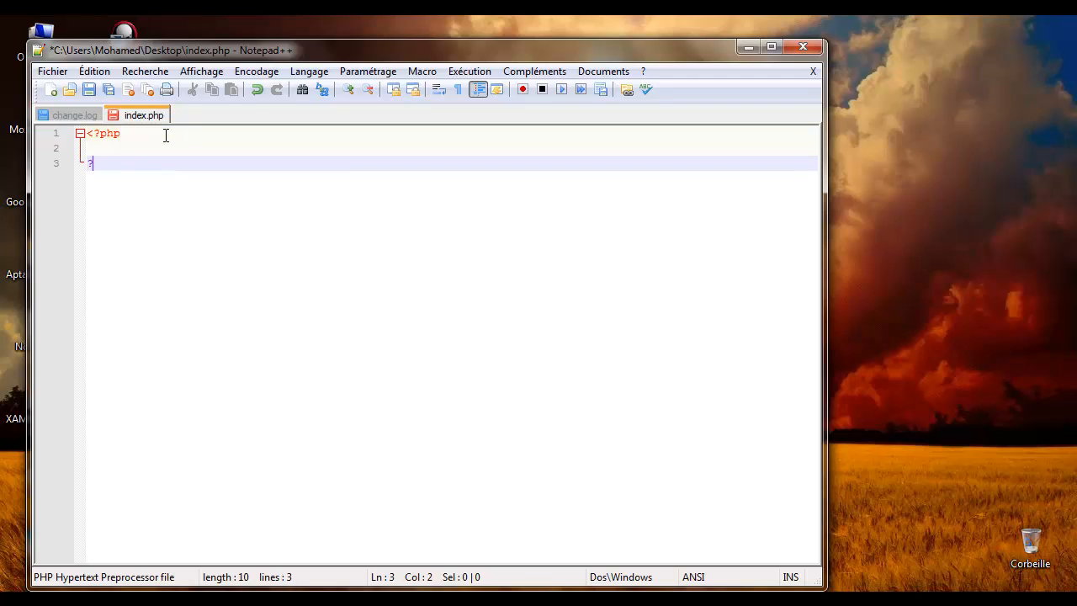
text(>)
Add the indented statement echo 'Bonjour'; between the PHP tags and save index.php
key(Up)
key(Tab)
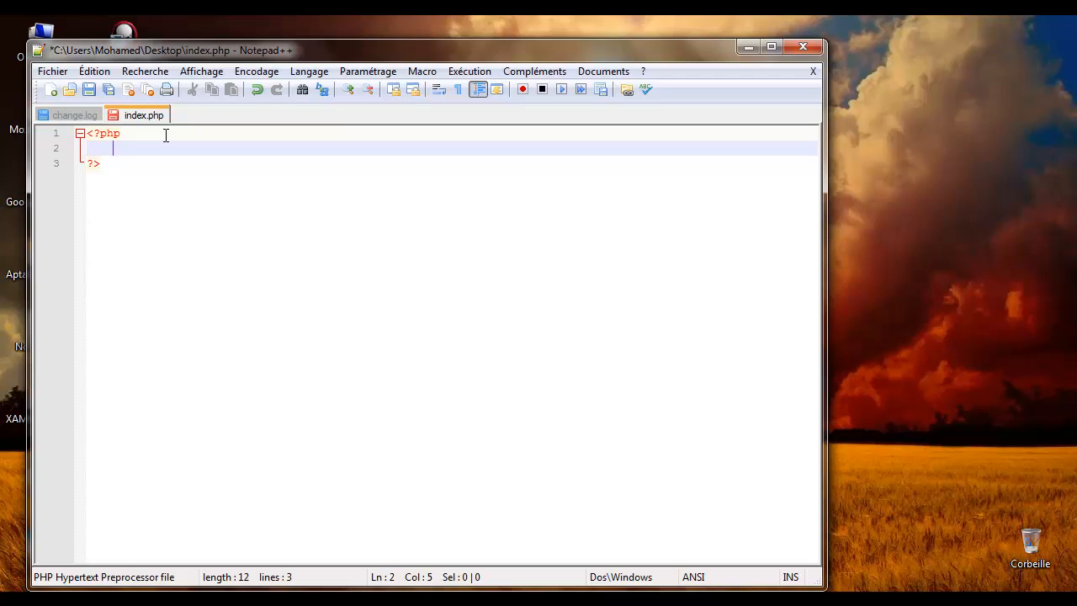
text(echo 'Bonjour)
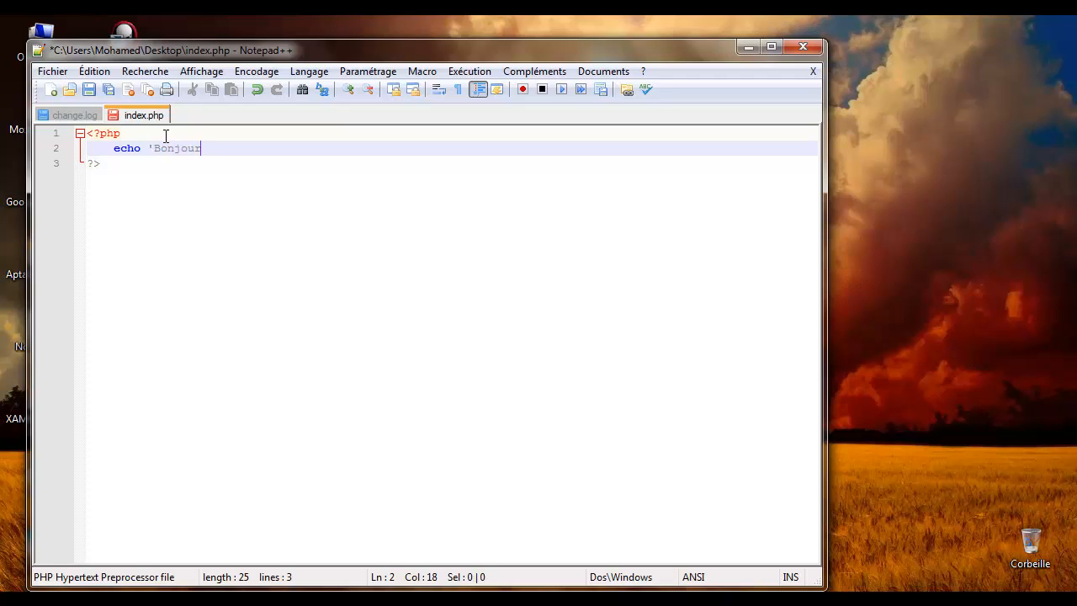
text(';)
key(ctrl+s)
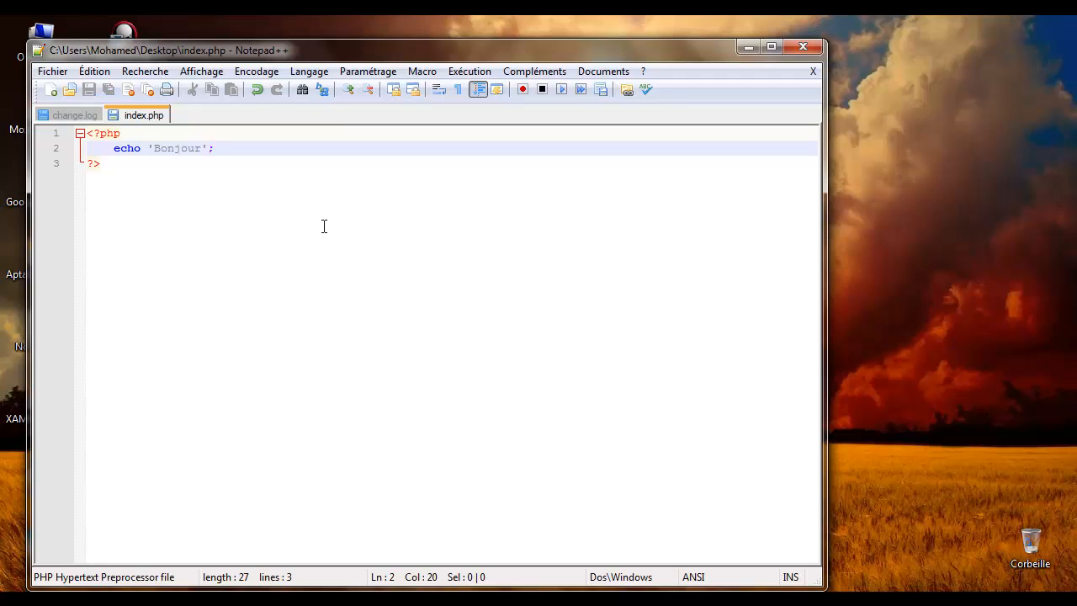
Minimize Notepad++ and stop the CamStudio screen recording
click(746, 48)
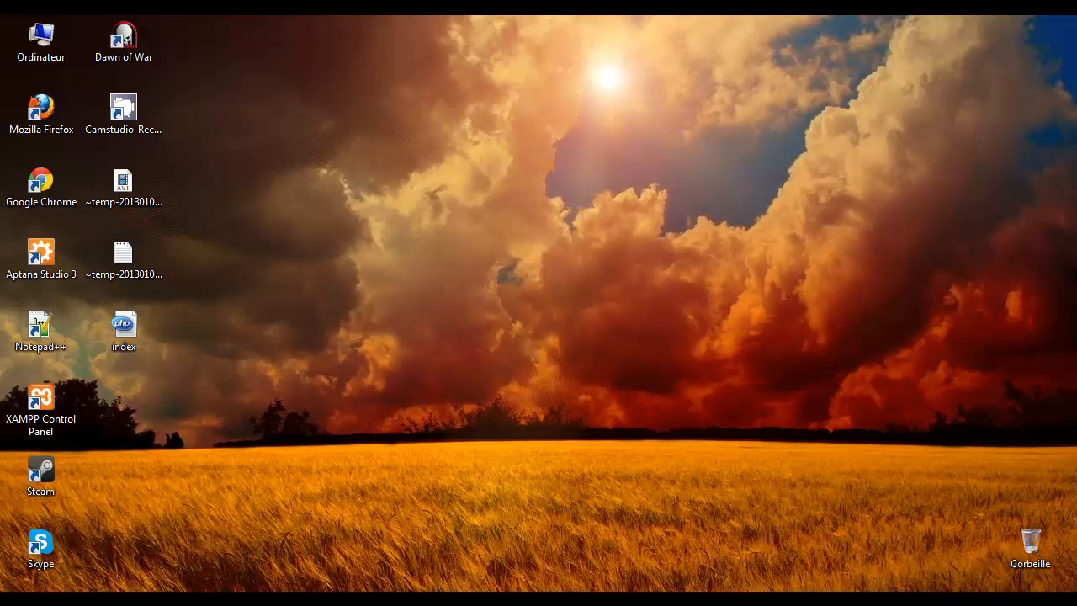
click(903, 602)
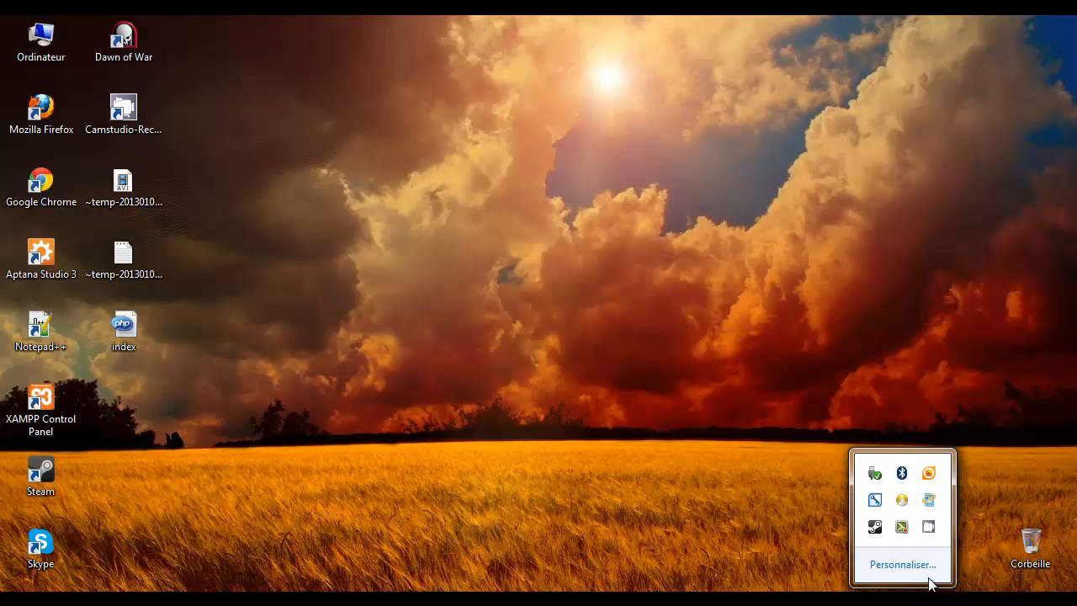
right_click(931, 534)
click(978, 495)
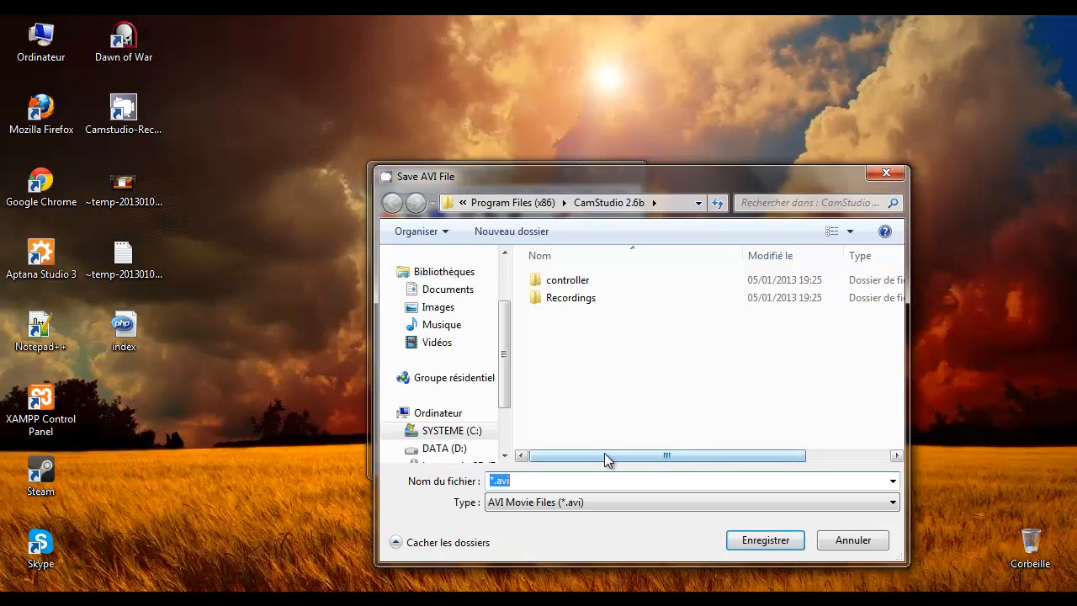
Save the recording on the desktop (Bureau) as teste.avi, and close the playback window and the recorder
drag(639, 462, 593, 451)
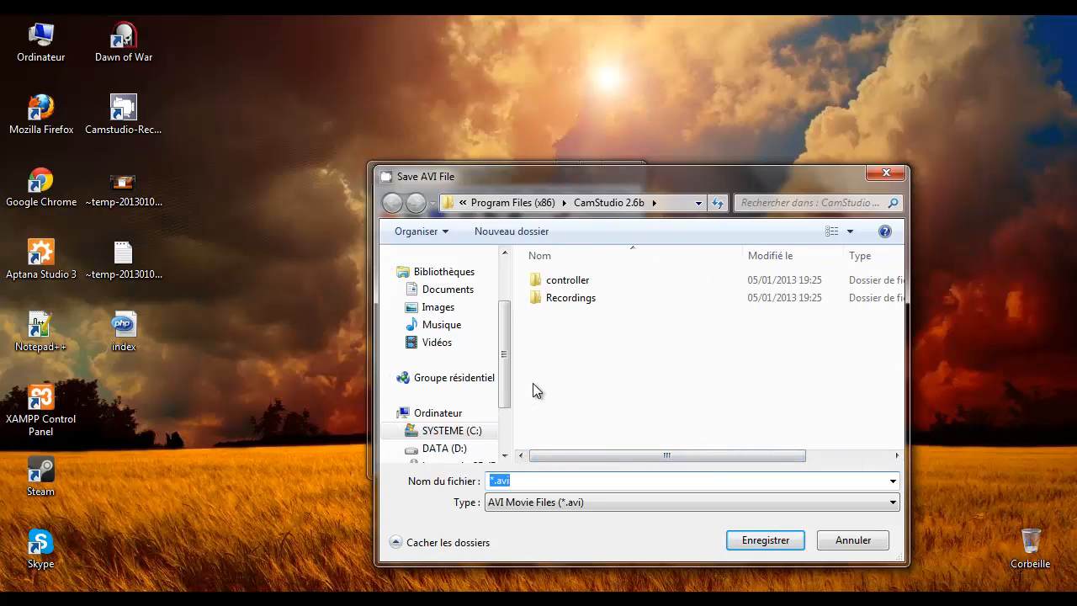
drag(505, 378, 512, 321)
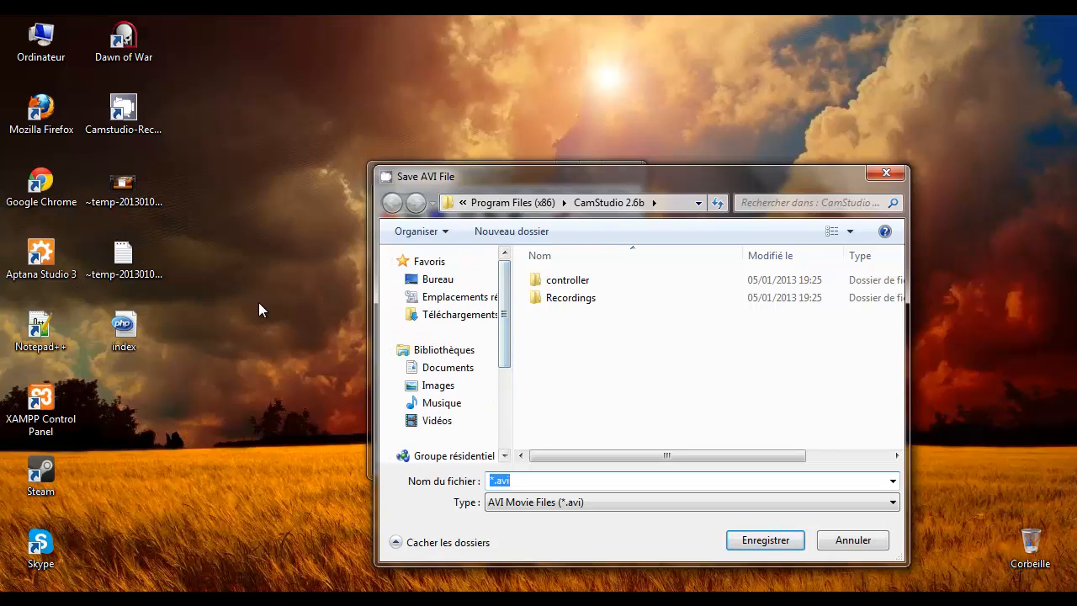
click(442, 282)
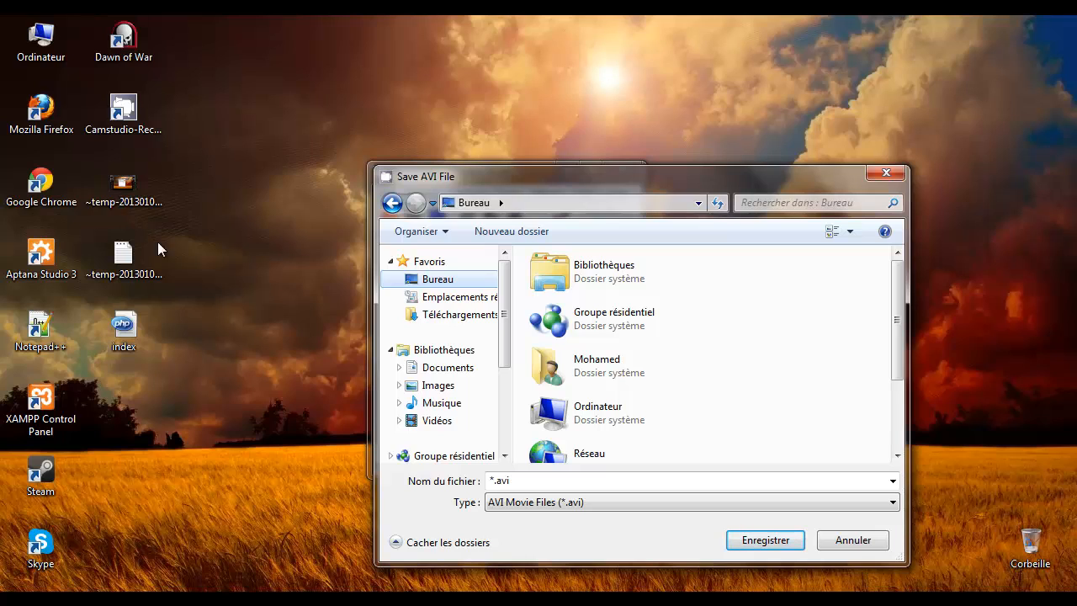
click(544, 481)
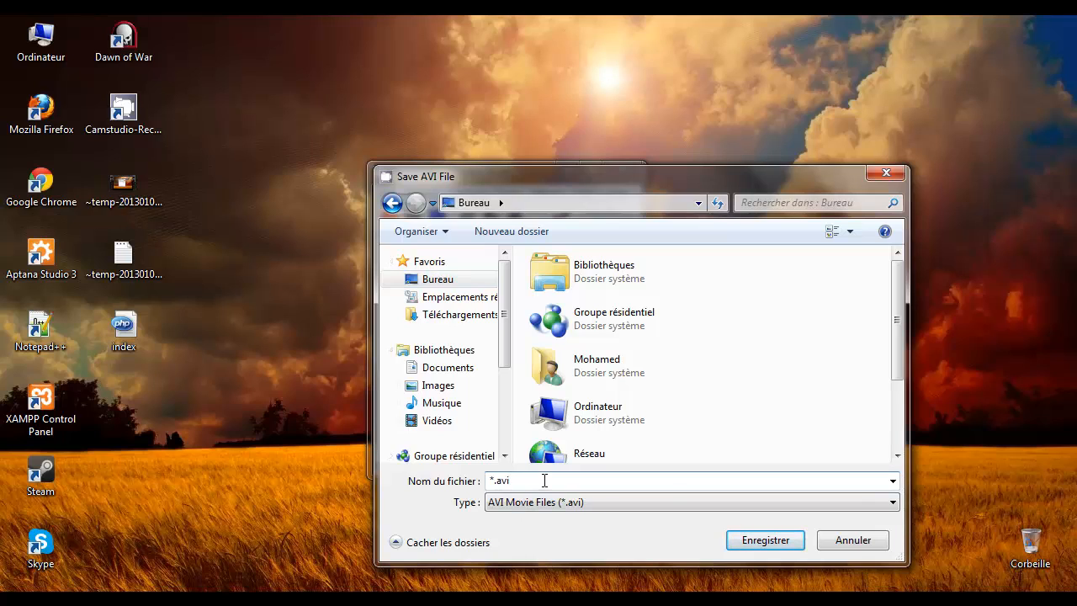
key(Left)
key(Left)
key(Left)
key(Left)
key(BackSpace)
text(teste)
click(752, 543)
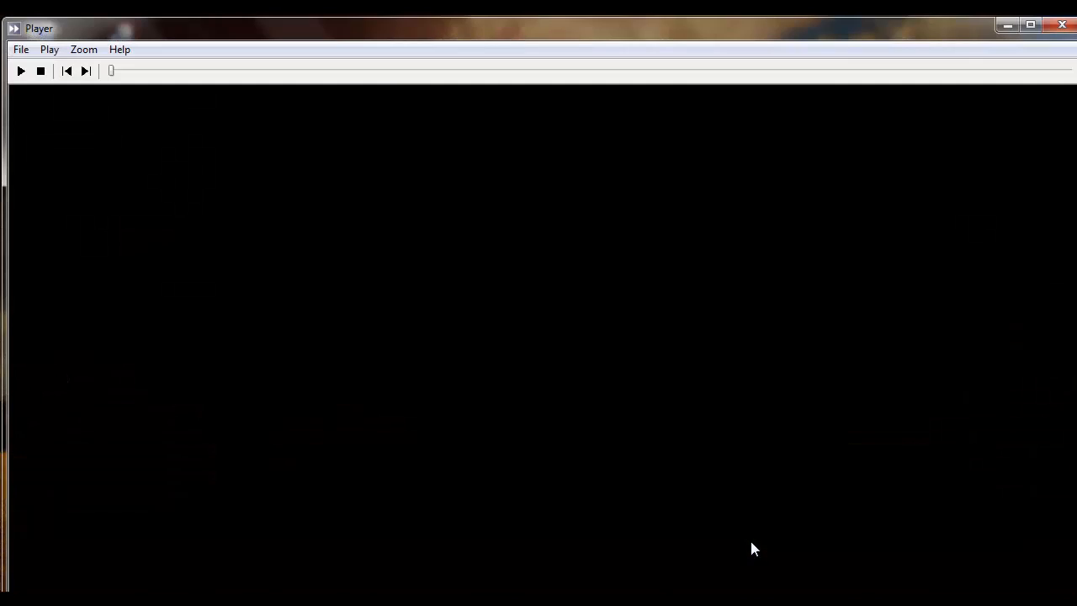
click(1063, 28)
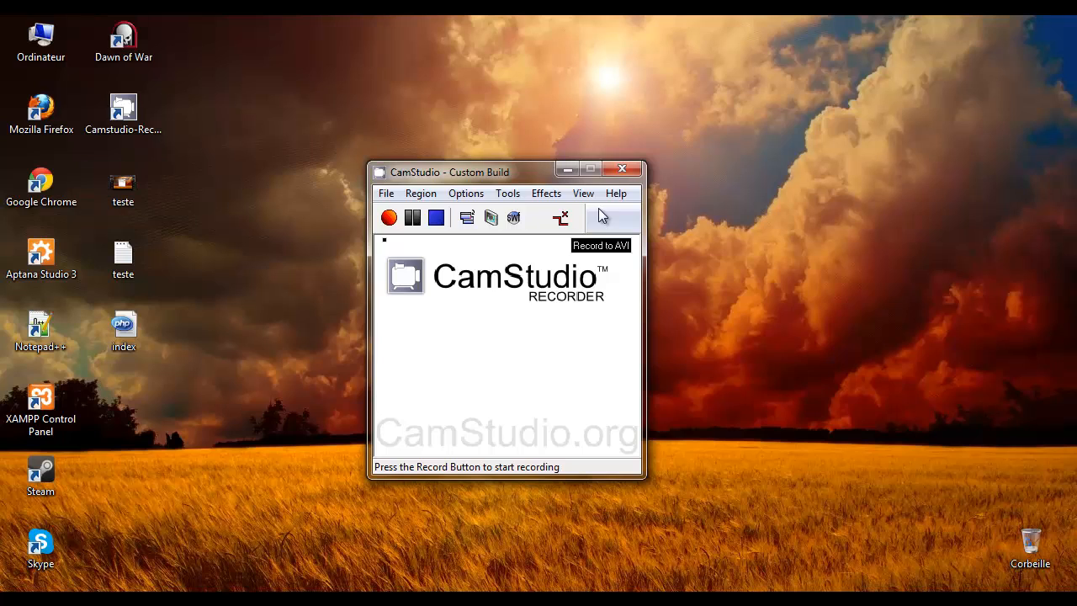
click(623, 170)
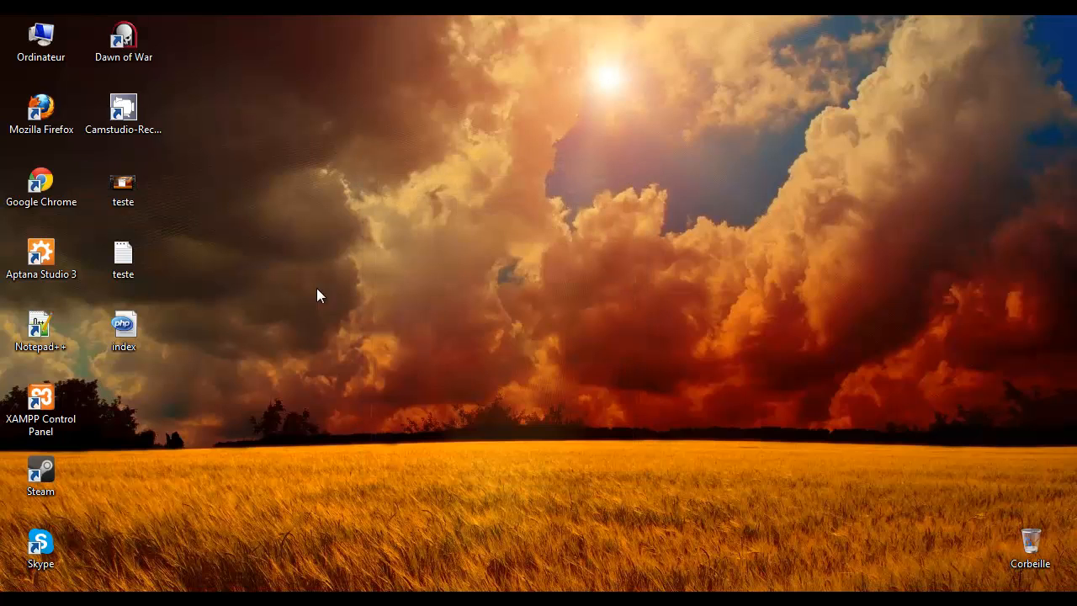
Play the teste video from the desktop, view it in full screen, and close the media player
double_click(123, 194)
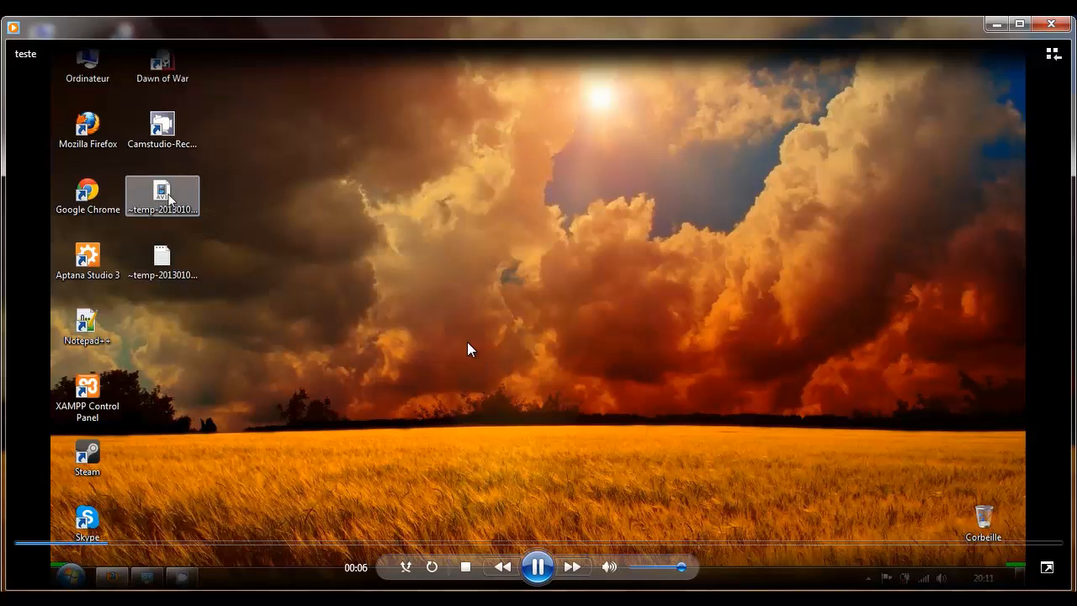
double_click(469, 348)
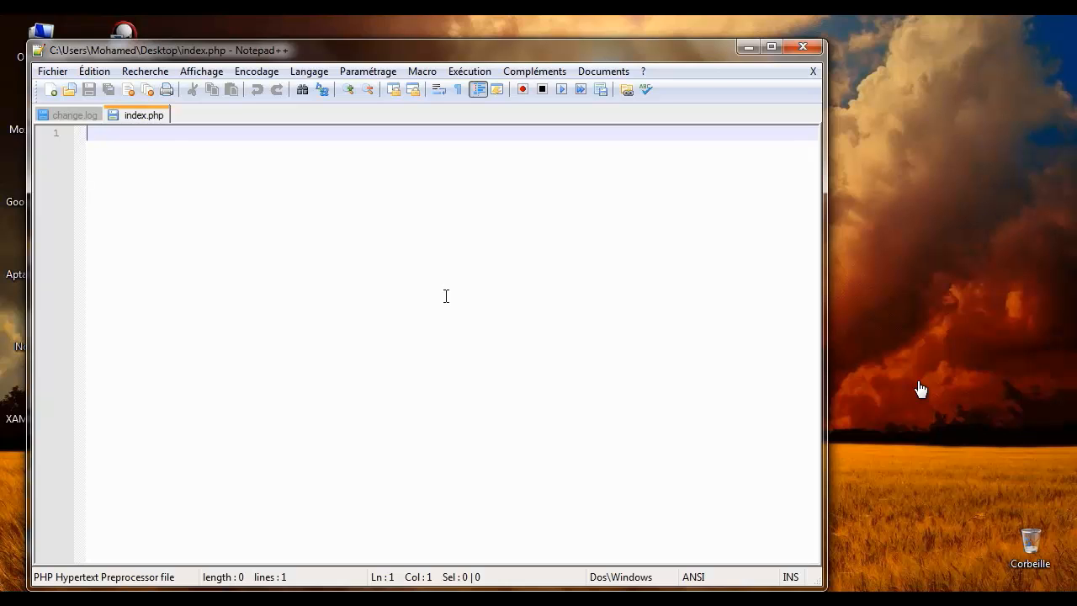
double_click(781, 352)
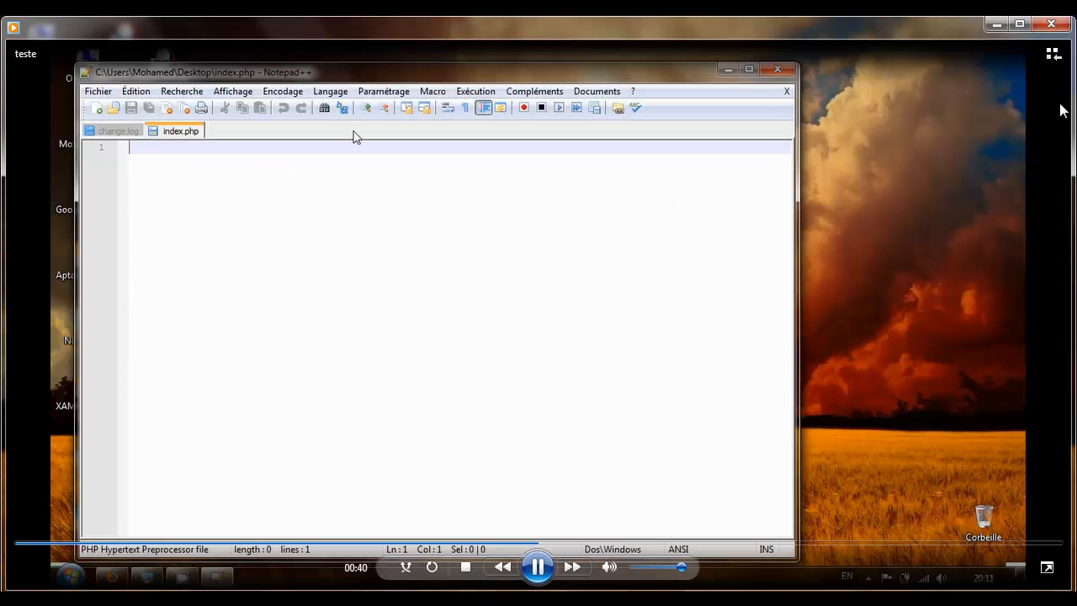
click(1051, 23)
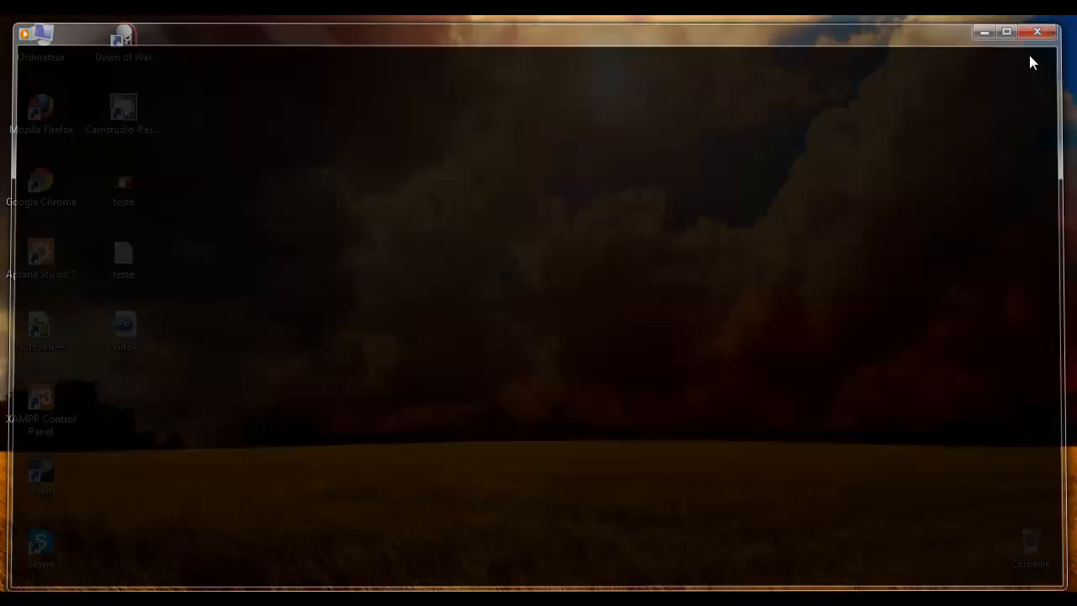